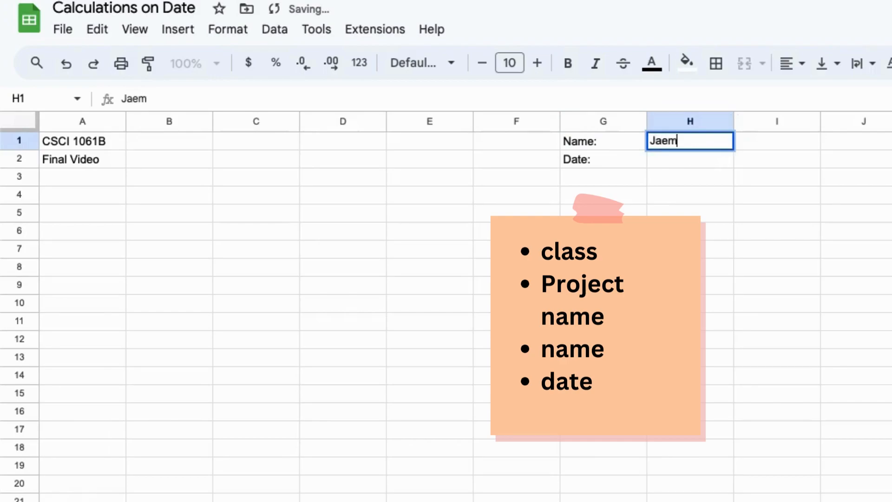
# Correct the student's name in H1 and enter =TODAY() in H2 for the current date
pyautogui.press('BackSpace')
pyautogui.press('Return')
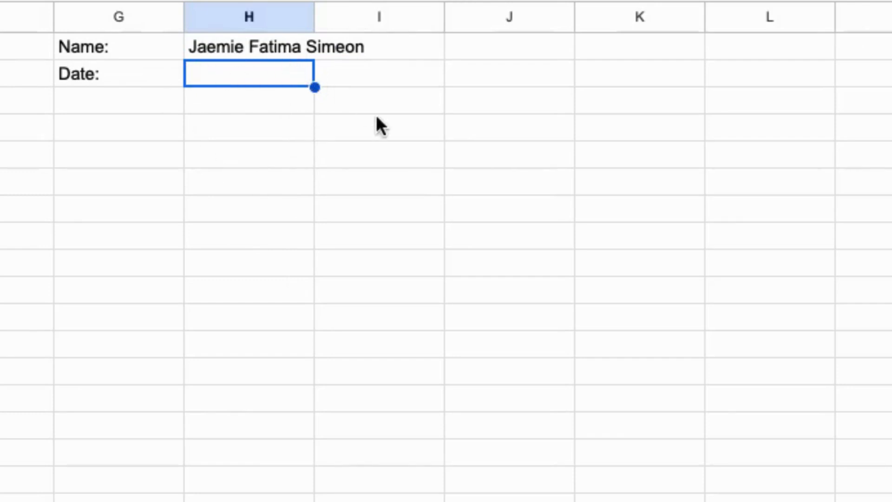
pyautogui.write('=TODAY')
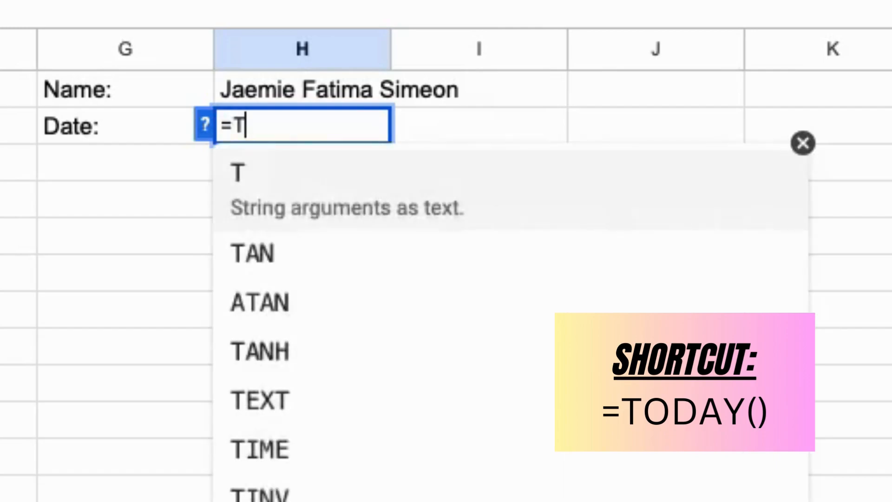
pyautogui.write('()')
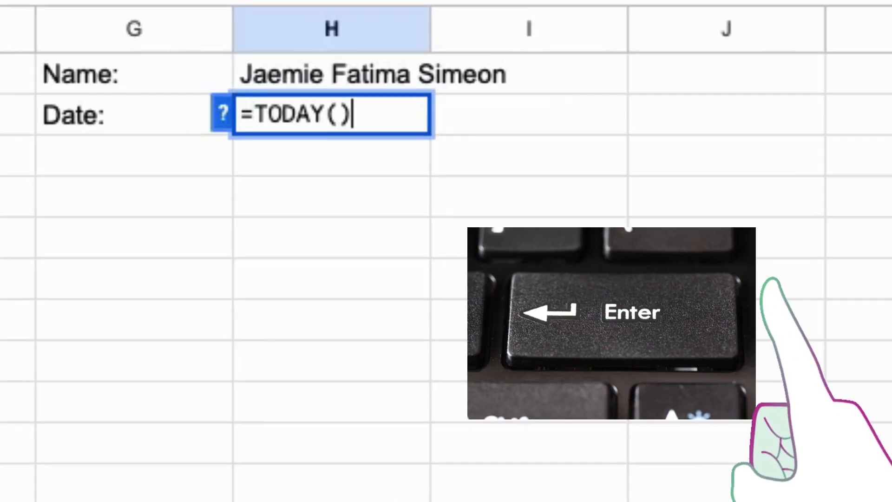
pyautogui.press('Return')
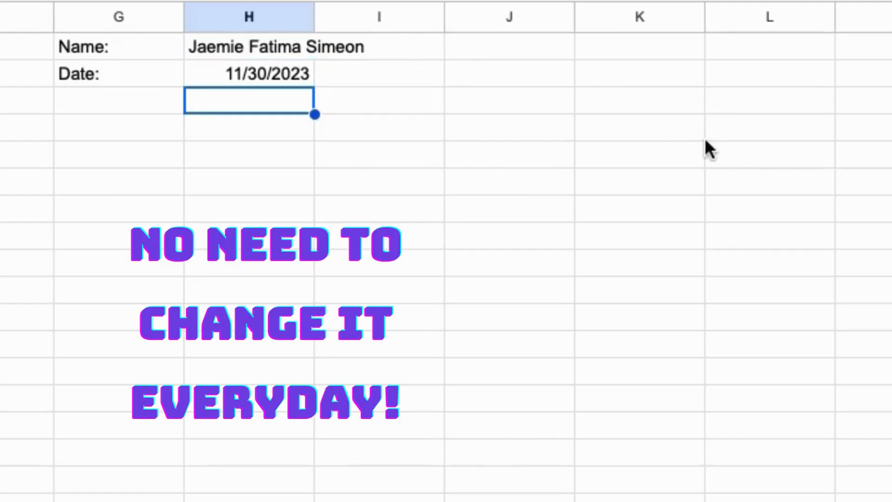
# Add the title CALCULATIONS USING DATES in D3 and the heading Event Name in A5
pyautogui.click(374, 136)
pyautogui.write('CA')
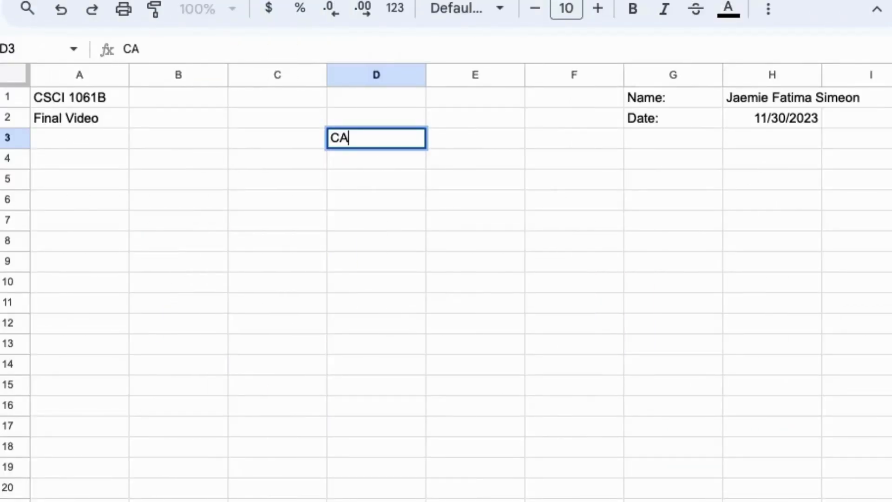
pyautogui.write('LCULATIO')
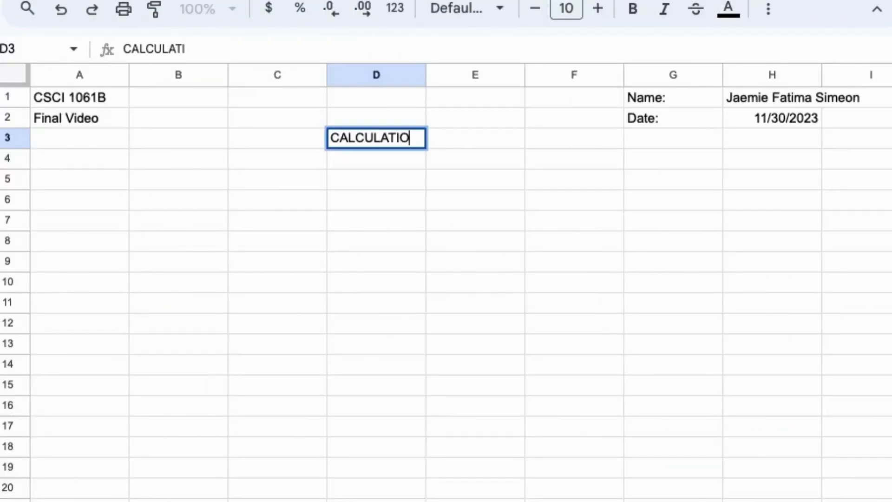
pyautogui.write('NS USING DATES')
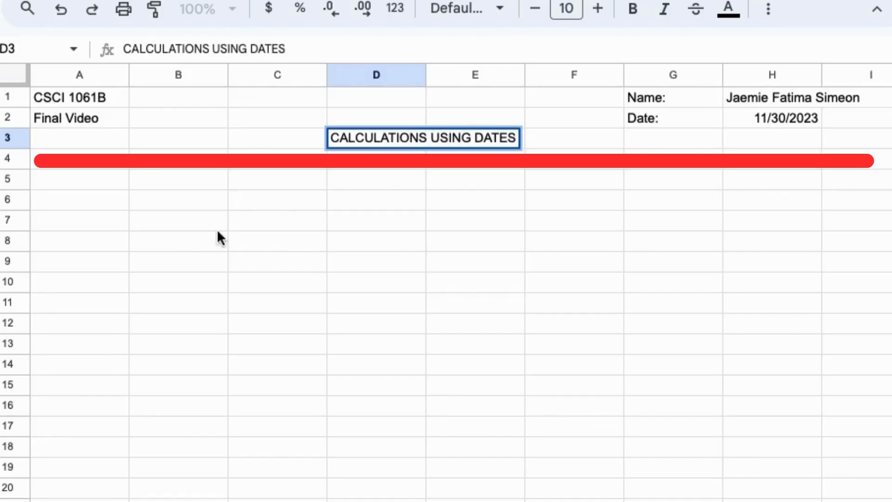
pyautogui.click(55, 176)
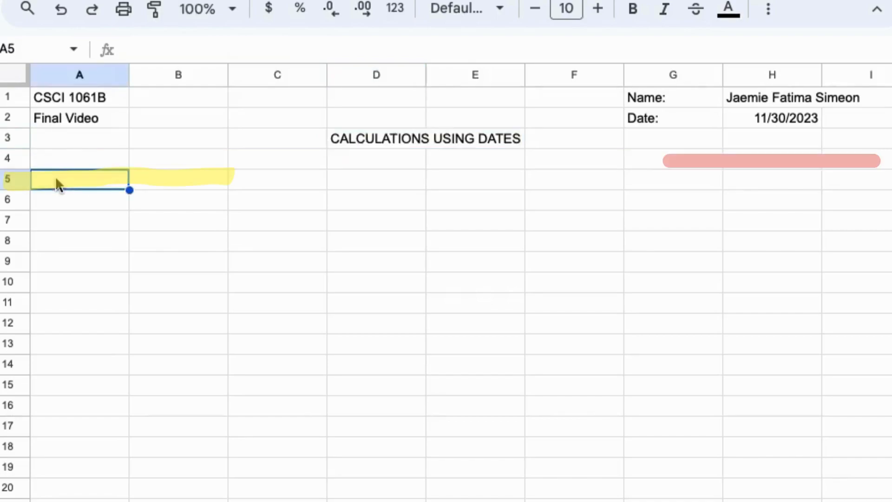
pyautogui.write('EVE')
pyautogui.press('BackSpace')
pyautogui.press('BackSpace')
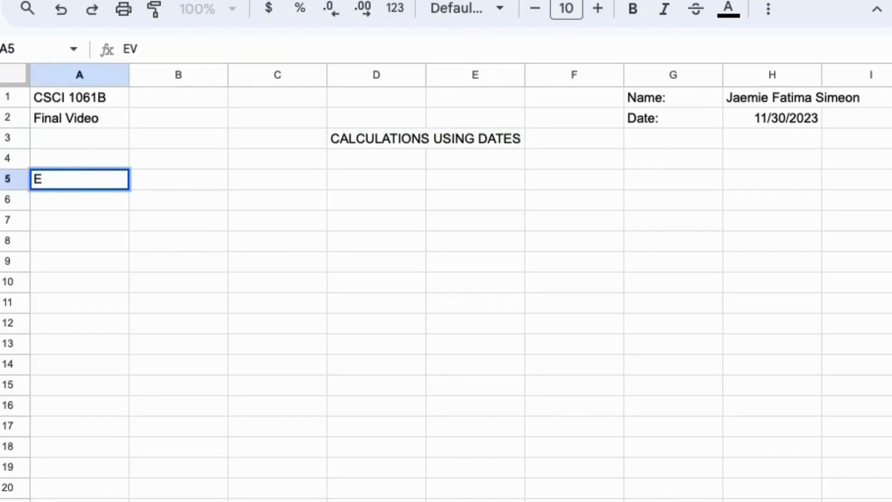
pyautogui.write('vent Name')
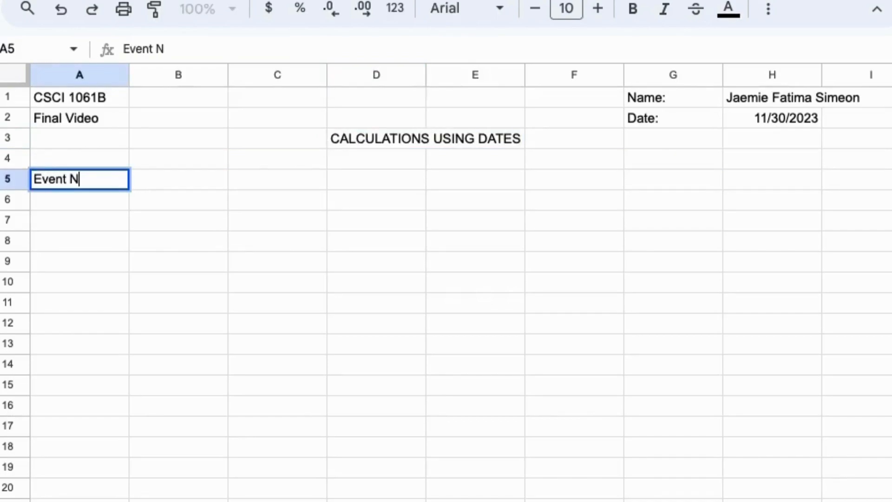
# Add the headings Event Date, Days Ago and Years Ago in B5 through D5
pyautogui.click(160, 175)
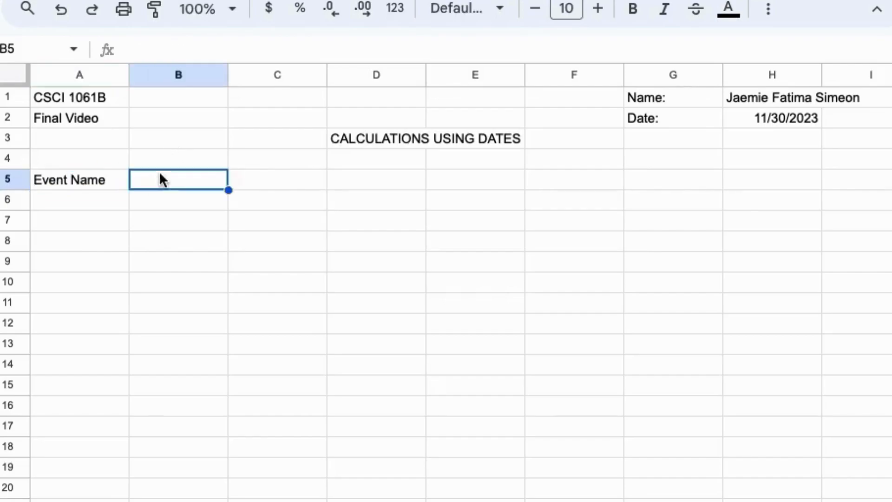
pyautogui.write('Event Date')
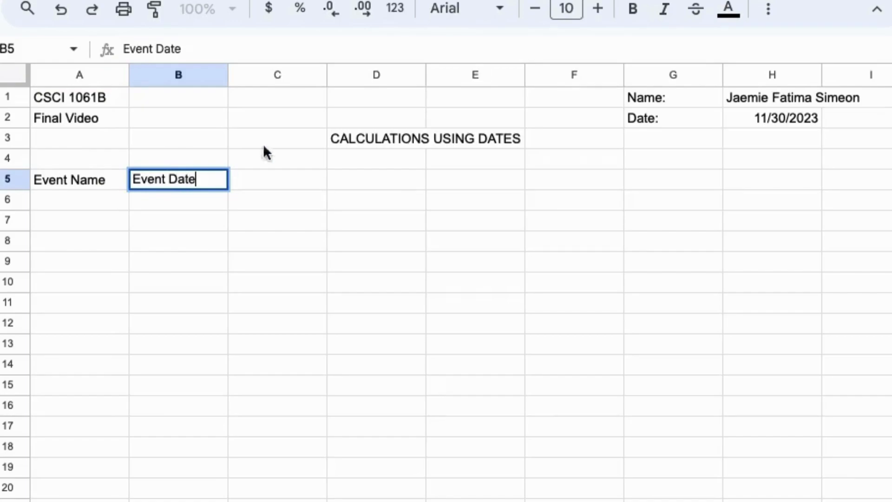
pyautogui.click(262, 172)
pyautogui.write('Days Ago')
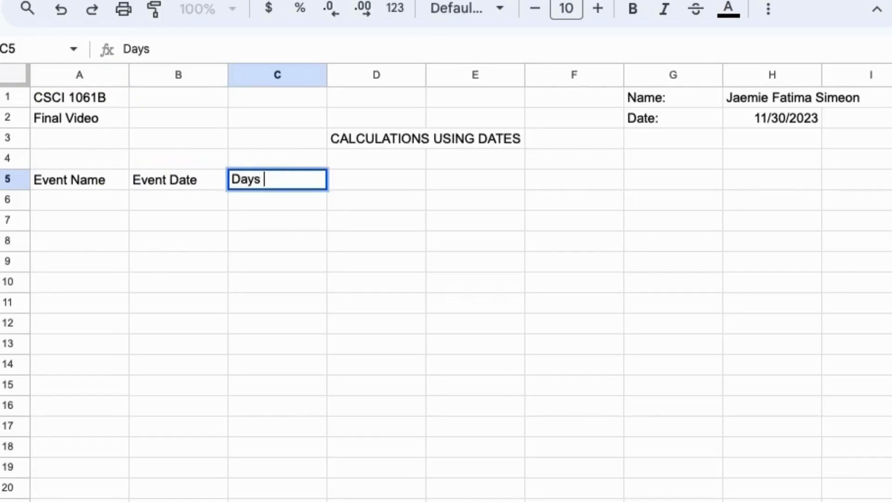
pyautogui.click(365, 176)
pyautogui.write('Years a')
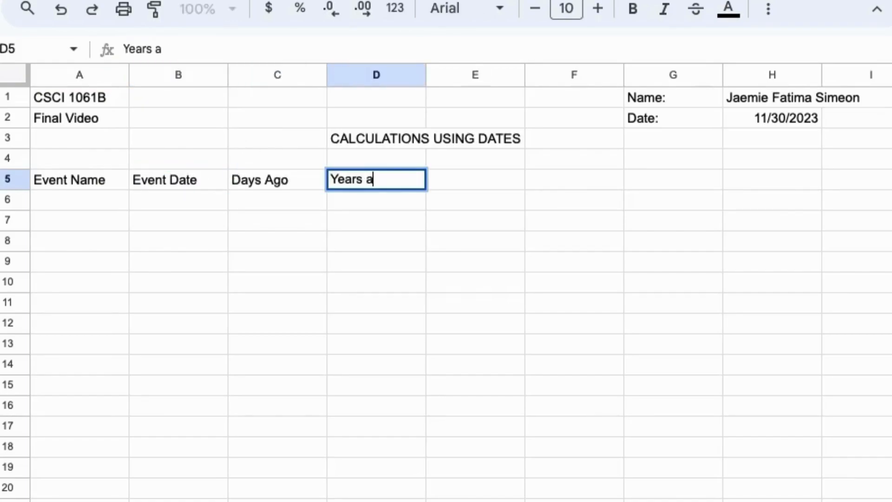
pyautogui.press('BackSpace')
pyautogui.write('Ago')
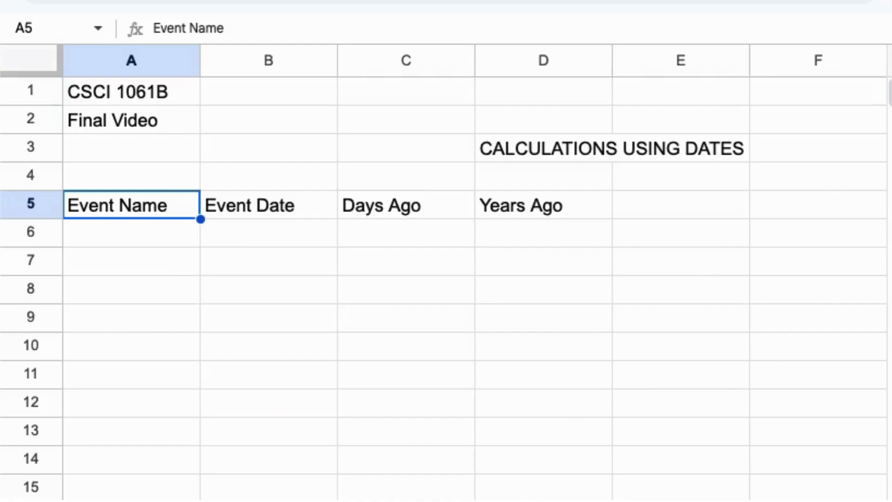
pyautogui.click(160, 236)
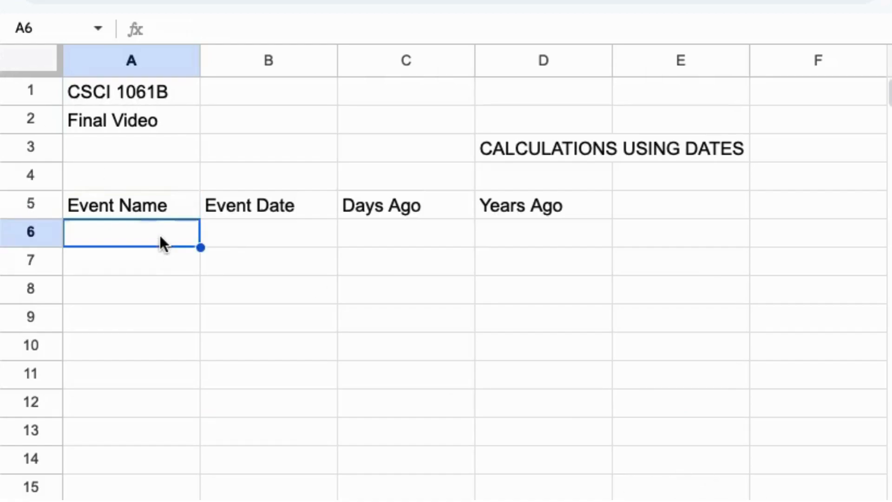
pyautogui.write('Date of ')
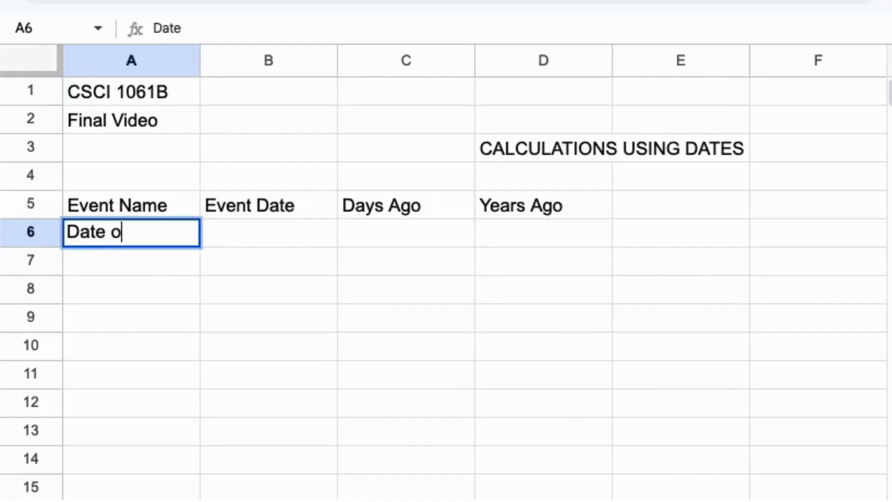
pyautogui.write('Birth')
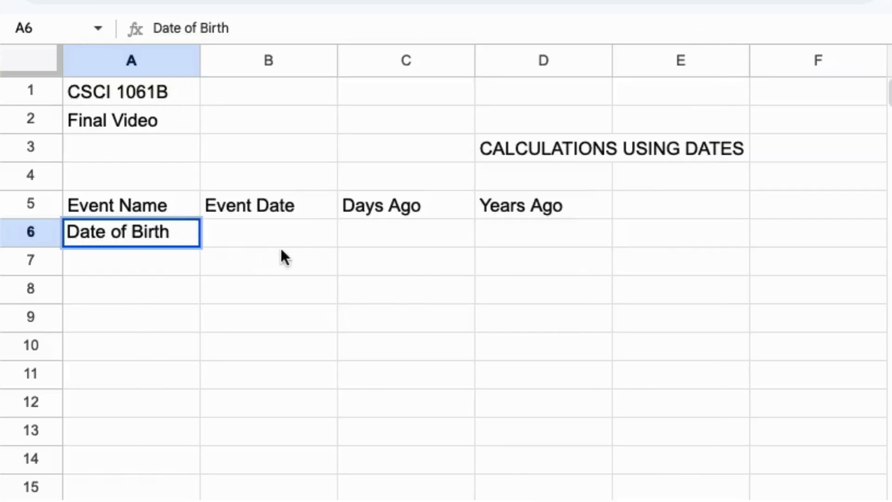
pyautogui.click(279, 240)
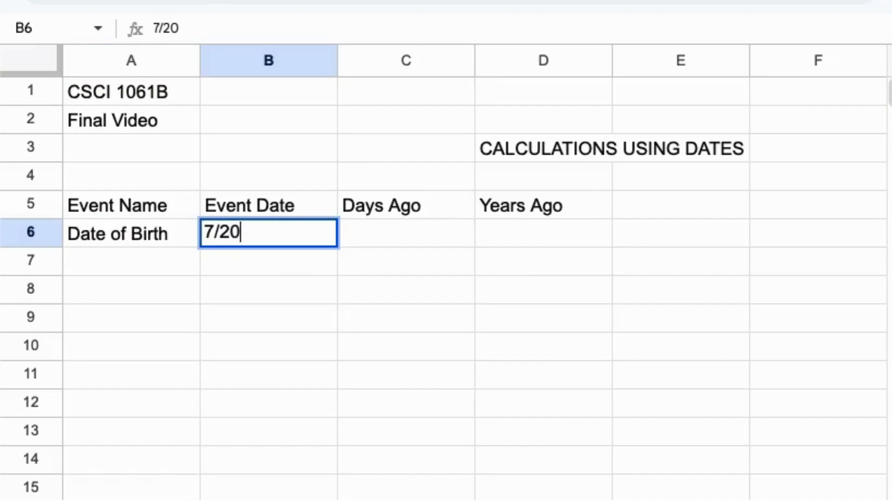
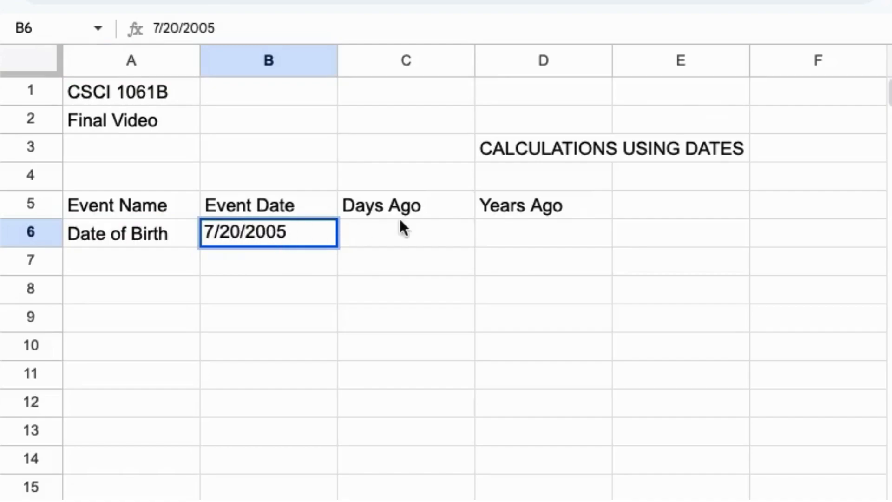
pyautogui.click(407, 210)
pyautogui.click(418, 230)
pyautogui.click(396, 208)
pyautogui.moveTo(397, 208); pyautogui.dragTo(536, 204)
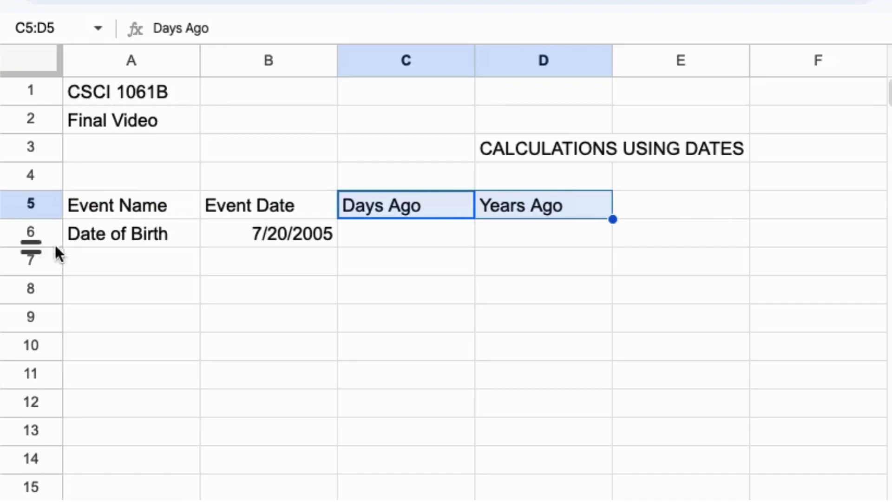
pyautogui.click(92, 267)
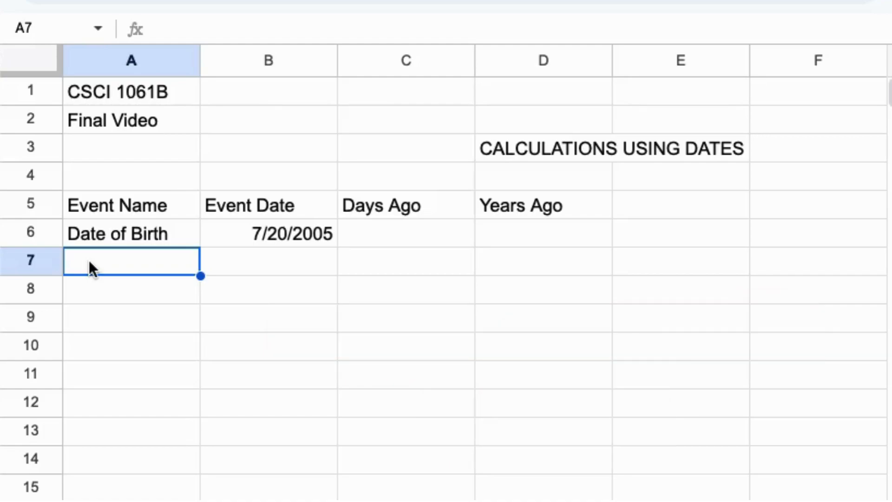
pyautogui.write('Alche')
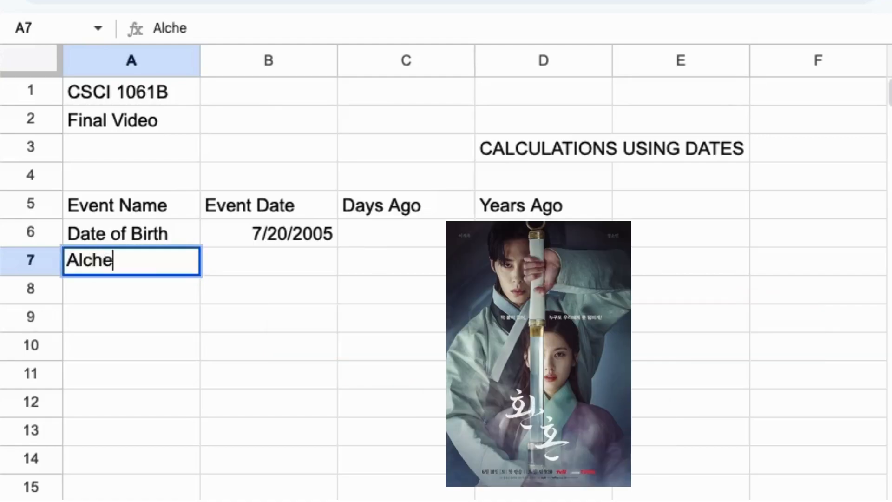
pyautogui.write('my of Soy')
pyautogui.press('BackSpace')
pyautogui.write('uls')
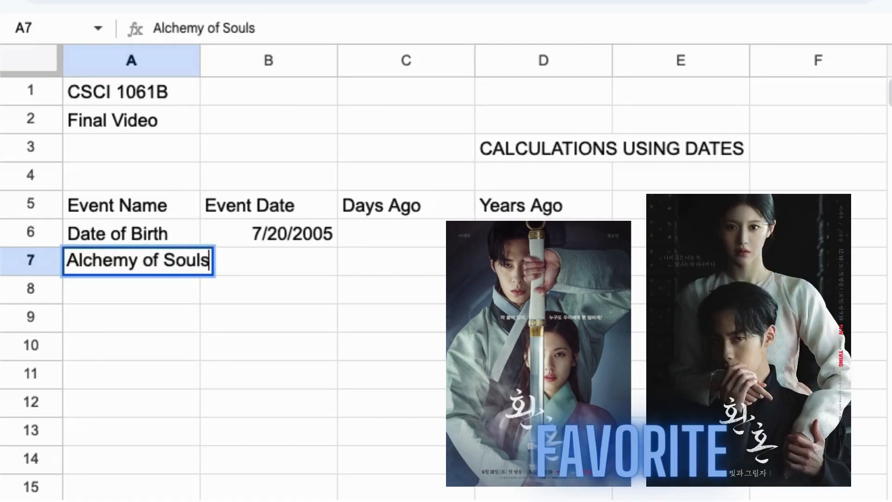
pyautogui.click(238, 256)
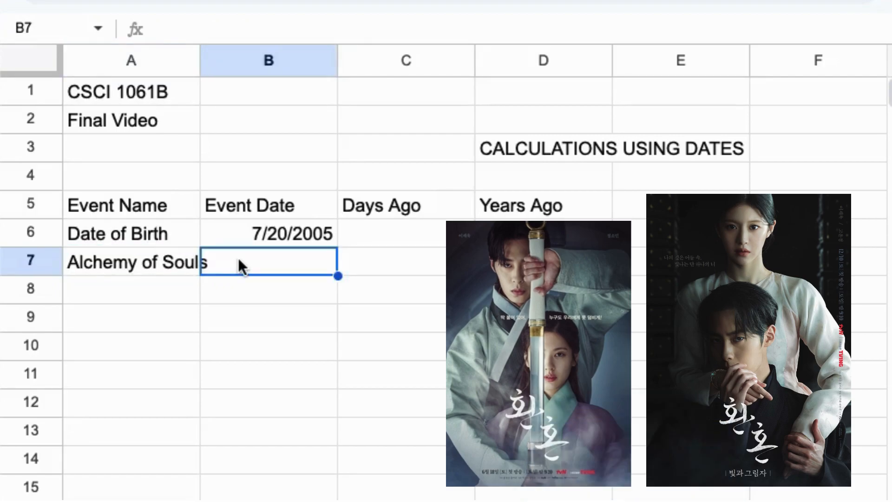
pyautogui.write('6')
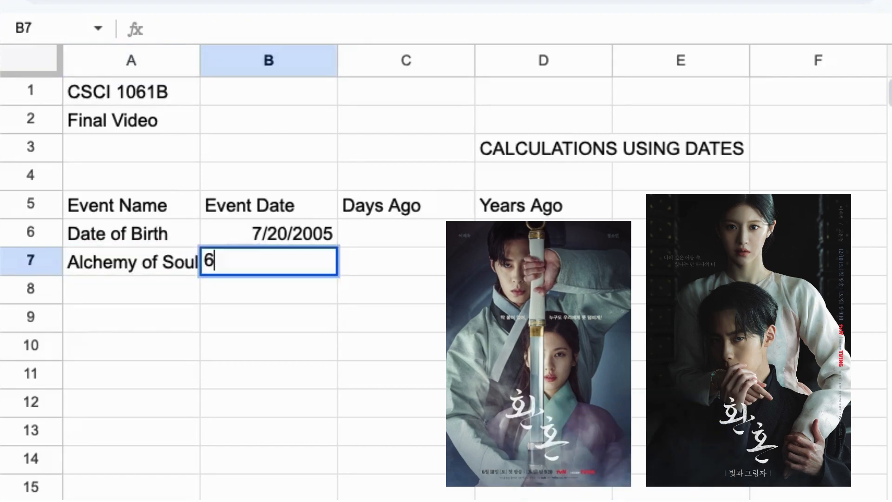
pyautogui.write('/8/2022')
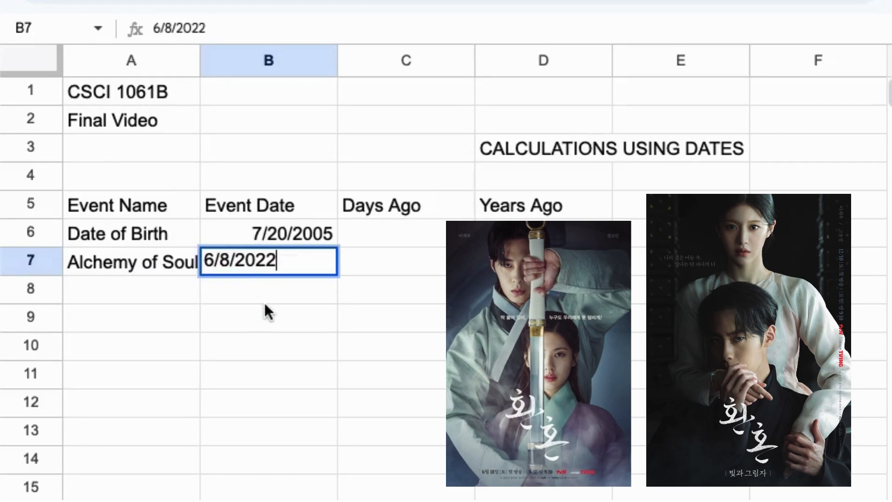
pyautogui.click(219, 299)
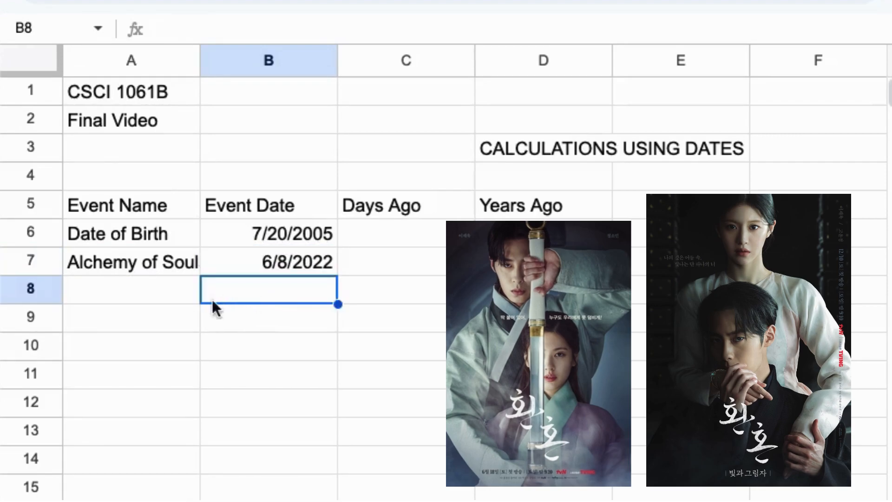
pyautogui.click(174, 266)
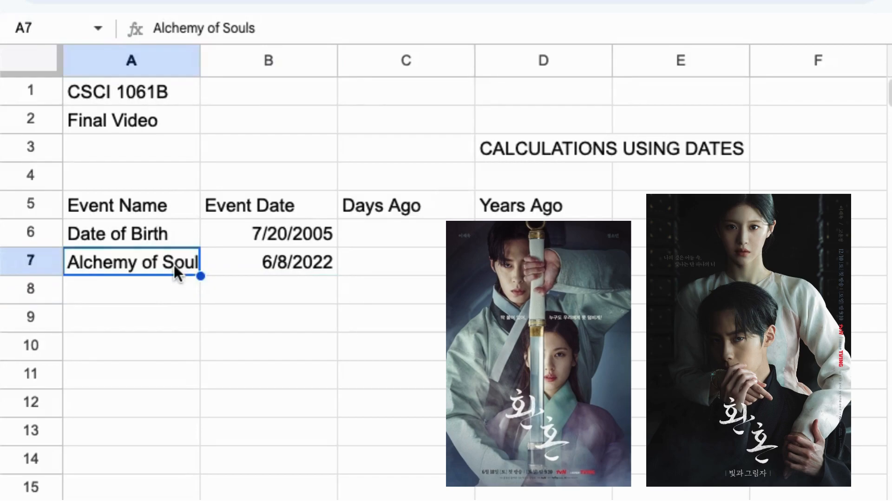
pyautogui.click(136, 281)
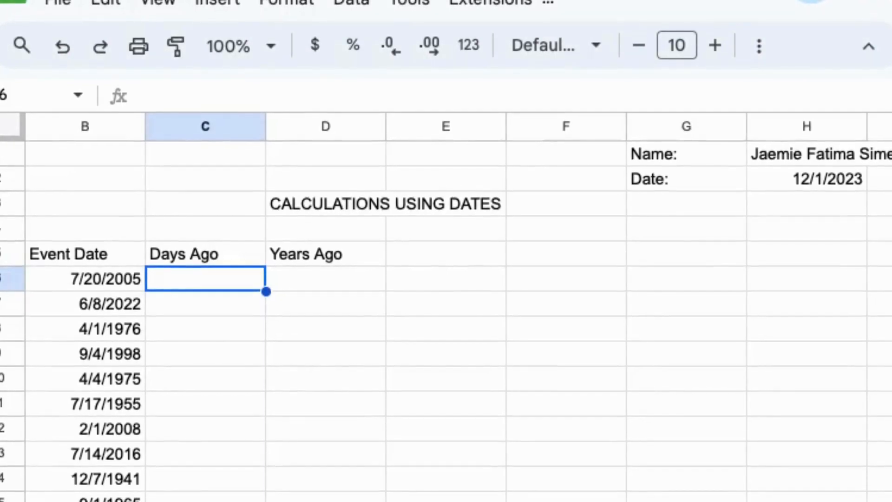
# Enter =$H$2-B6 in C6 so it shows 6708 days, with H2 locked as absolute
pyautogui.write('=')
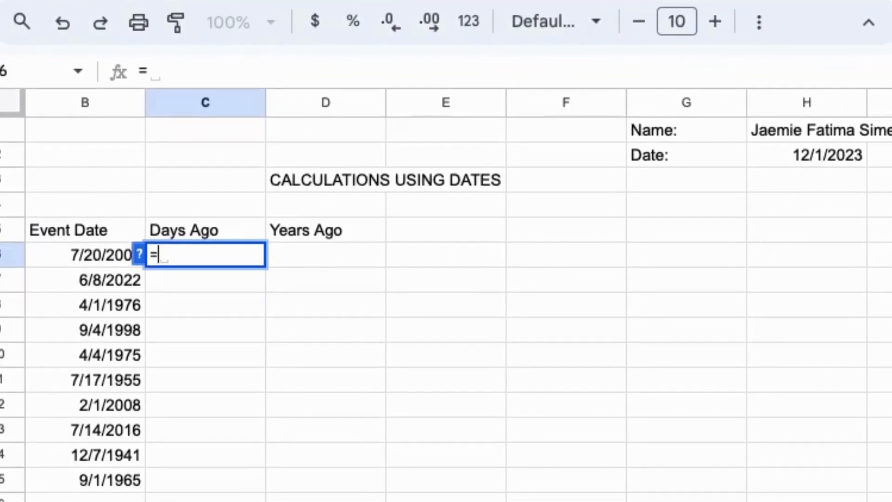
pyautogui.click(813, 152)
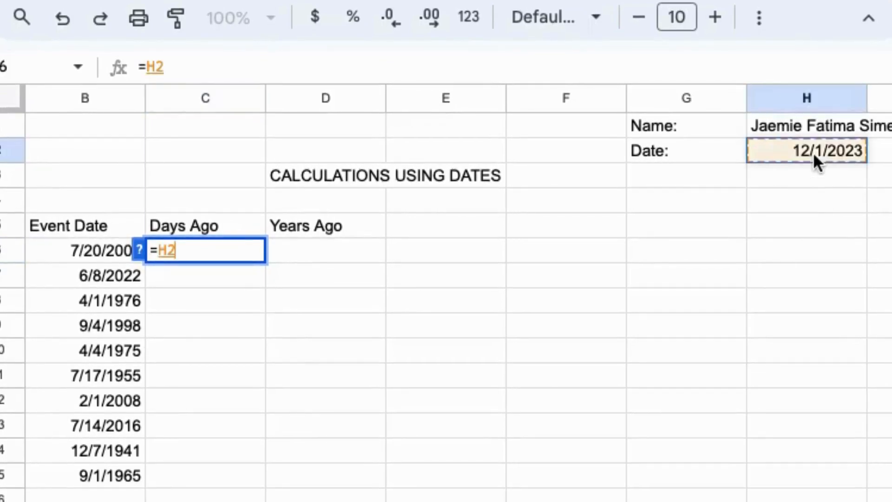
pyautogui.write('-')
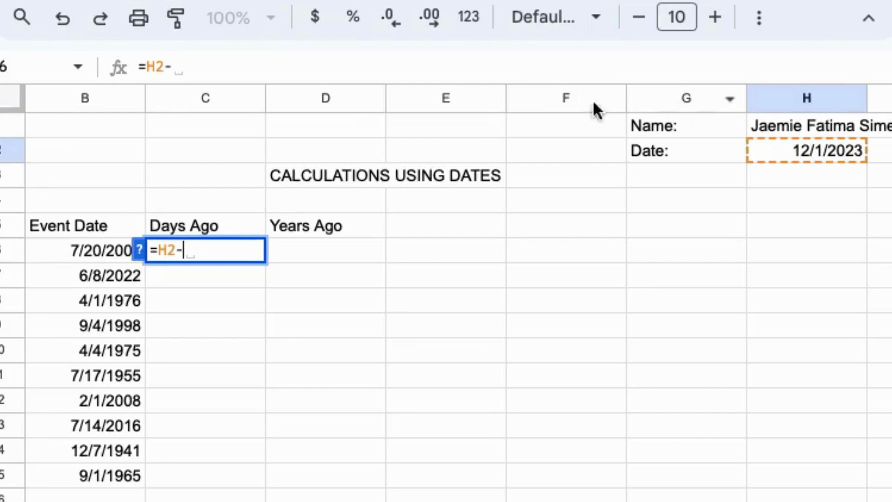
pyautogui.click(79, 251)
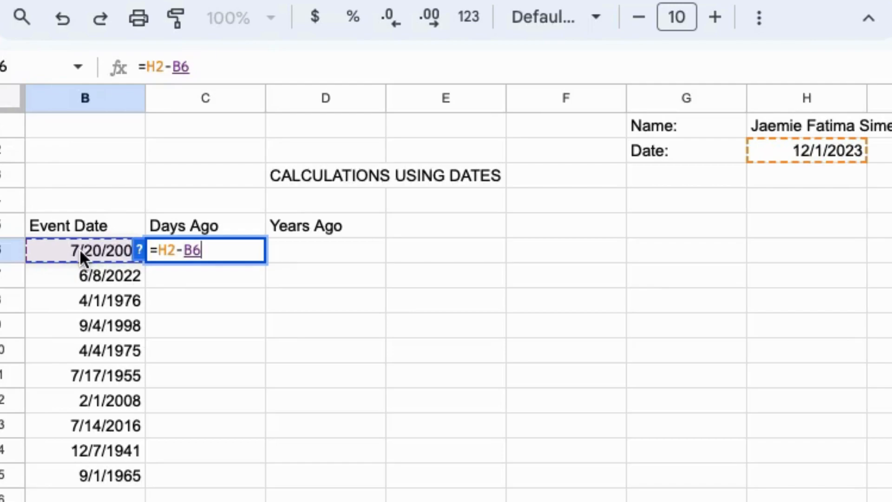
pyautogui.click(157, 250)
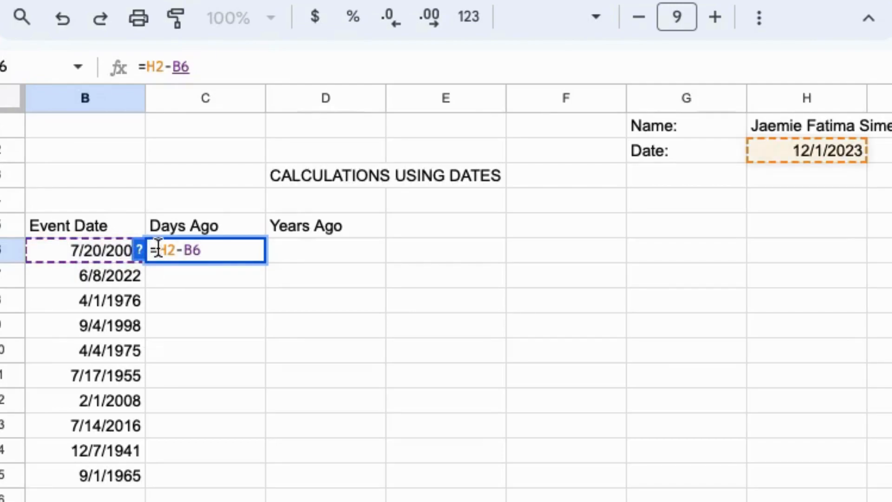
pyautogui.write('$')
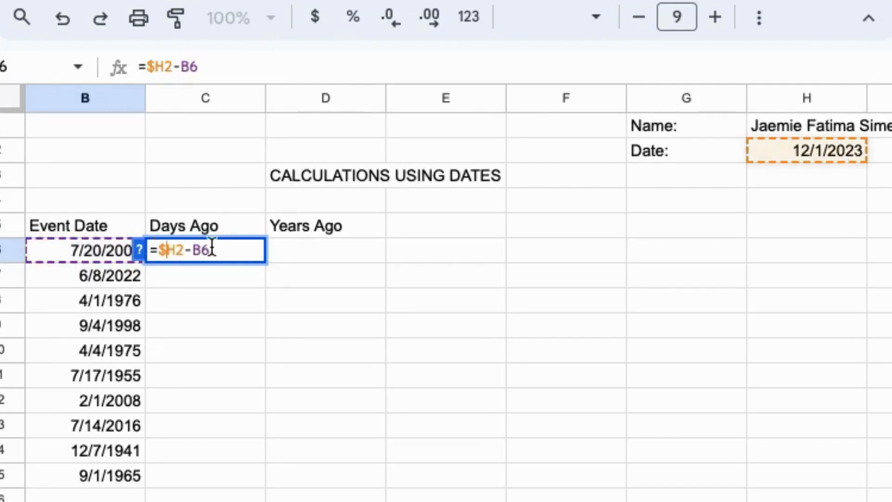
pyautogui.click(175, 246)
pyautogui.write('$')
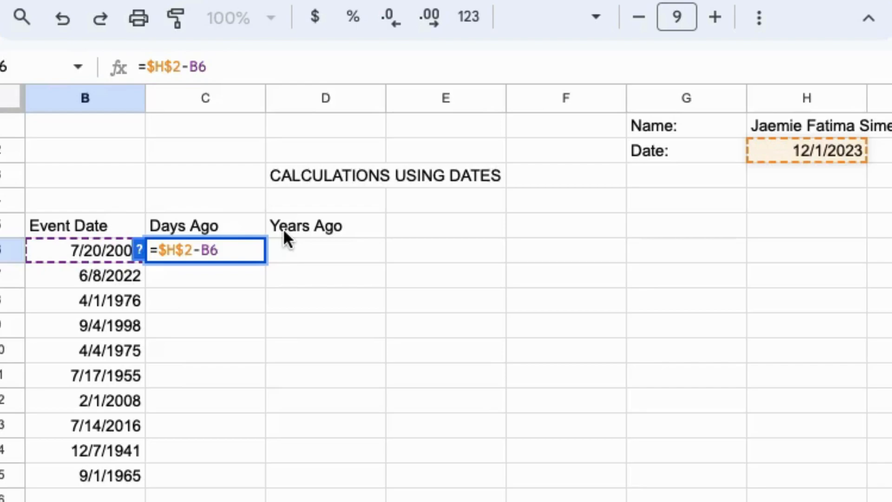
pyautogui.press('Return')
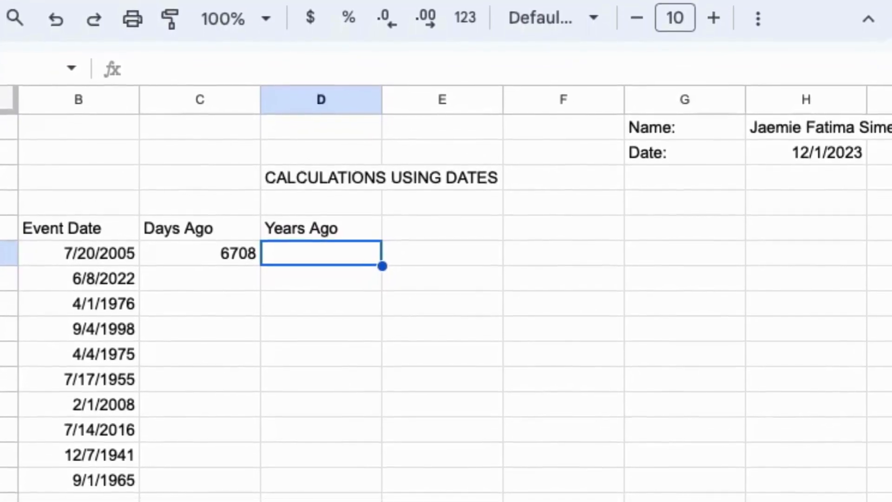
pyautogui.click(846, 176)
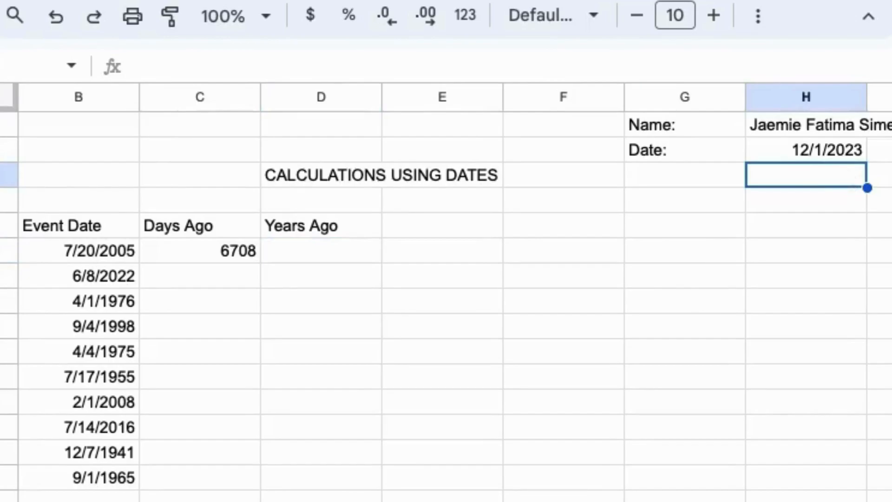
# Store 365 in H3 and enter =TRUNC(C6/H3) in D6, giving 18 years
pyautogui.write('365')
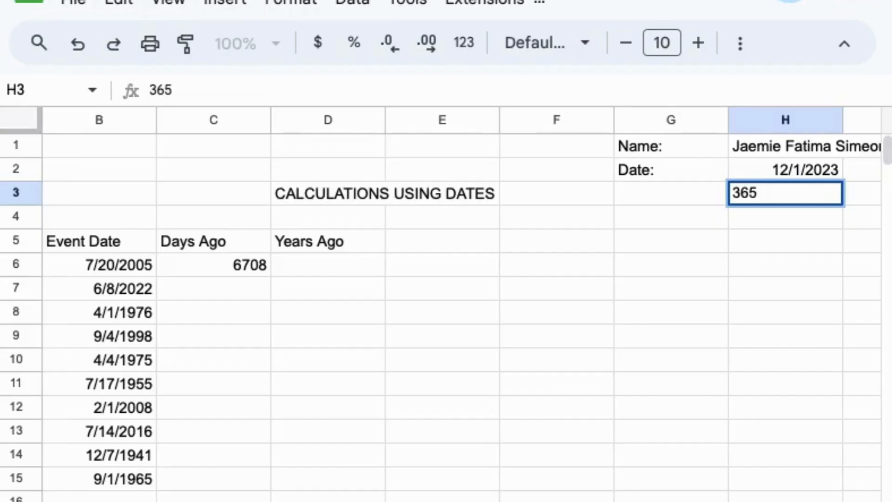
pyautogui.click(285, 263)
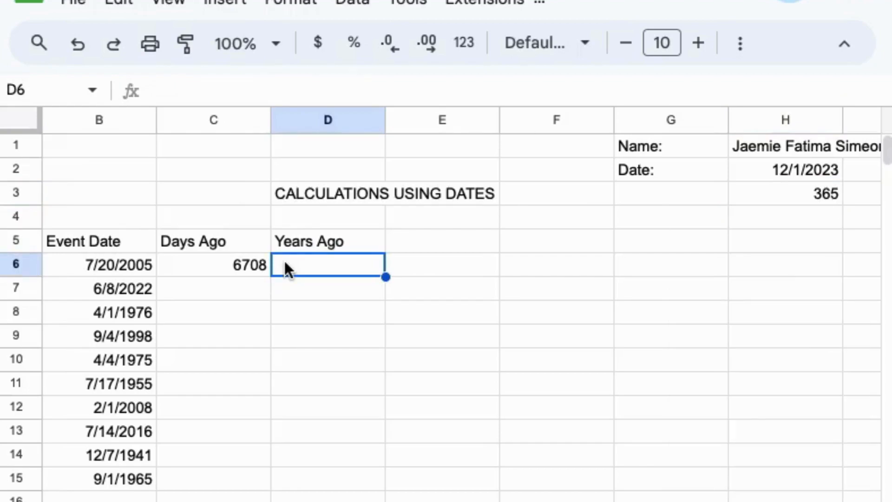
pyautogui.write('=')
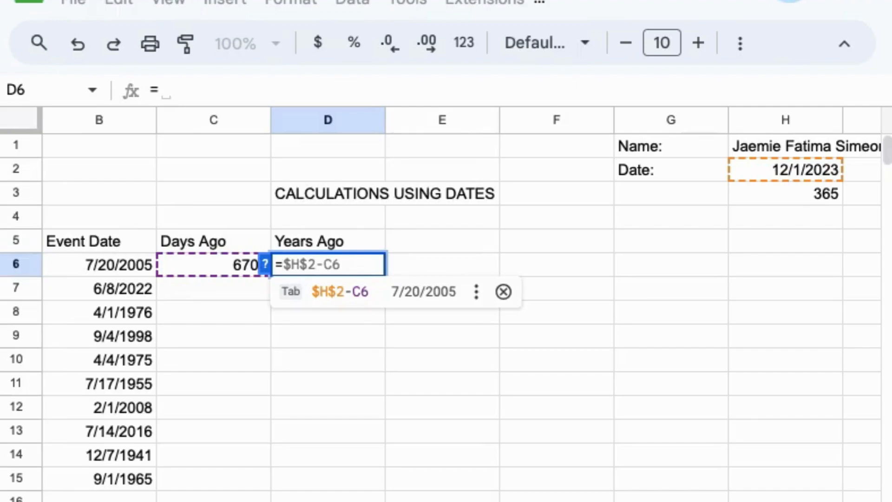
pyautogui.write('TRUN')
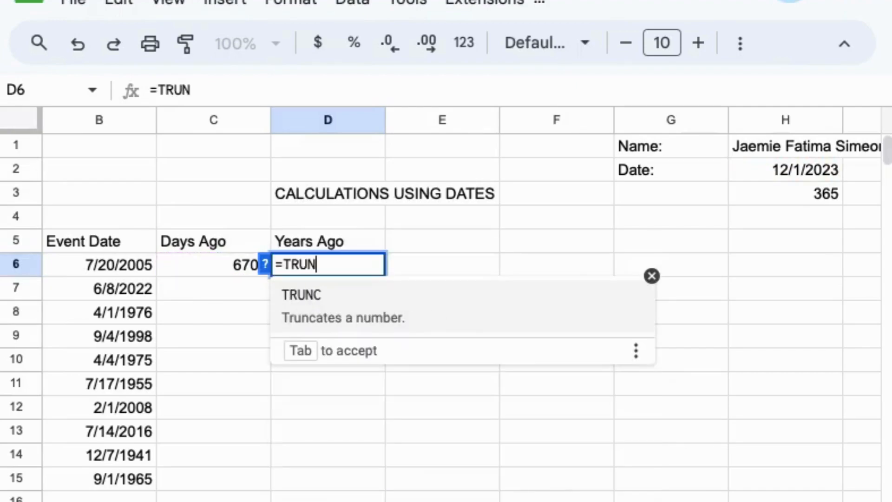
pyautogui.write('C(')
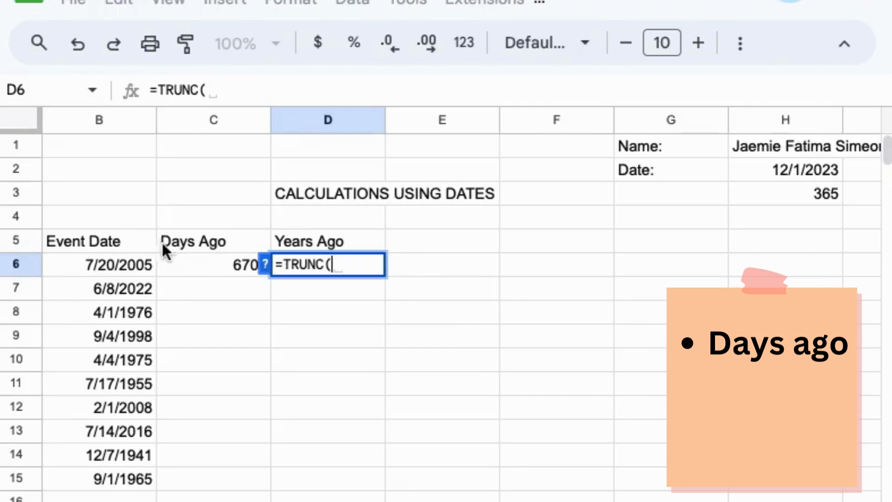
pyautogui.click(182, 268)
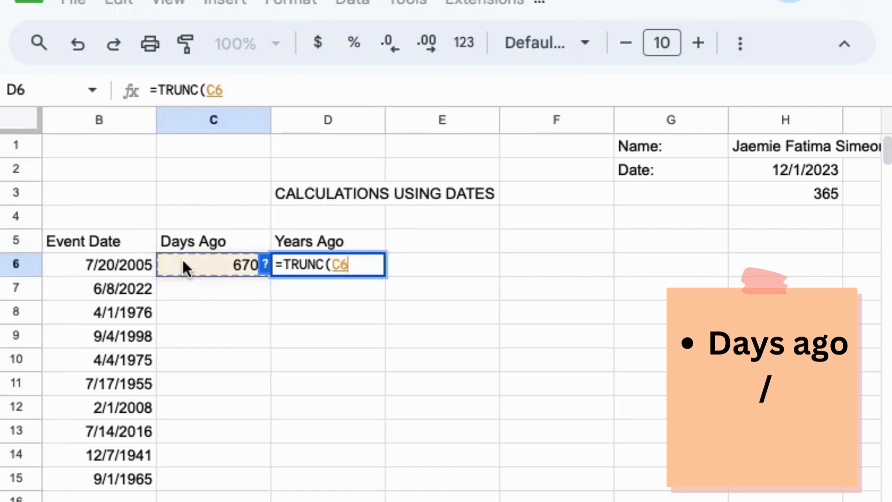
pyautogui.write('/')
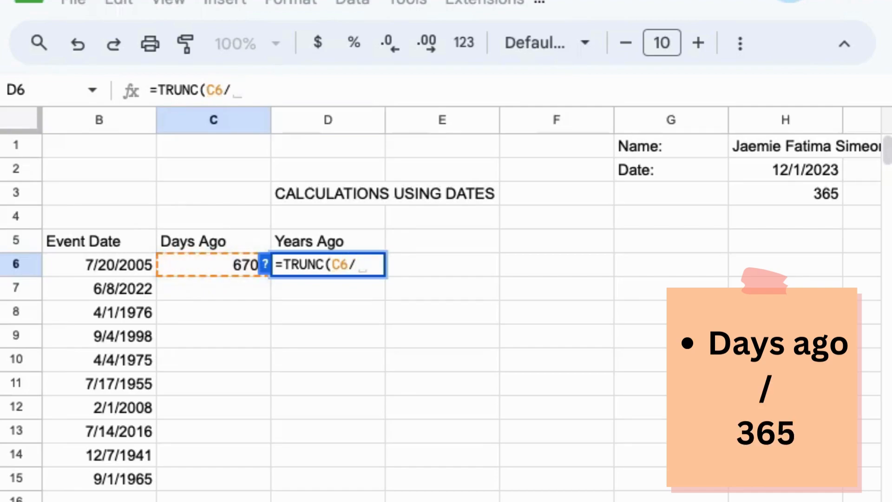
pyautogui.click(756, 198)
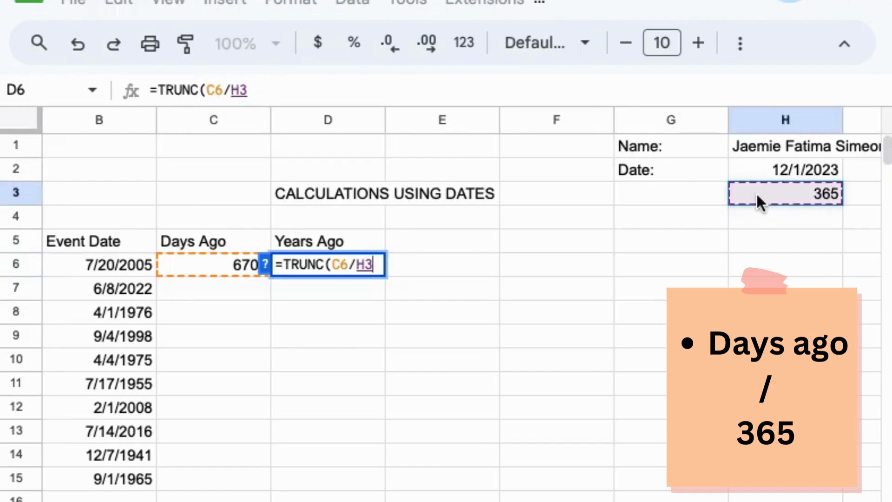
pyautogui.write(')')
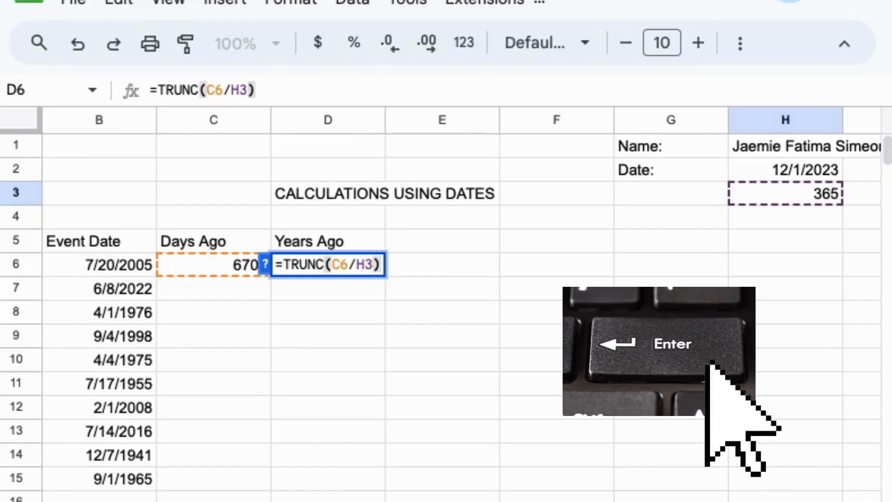
pyautogui.press('Return')
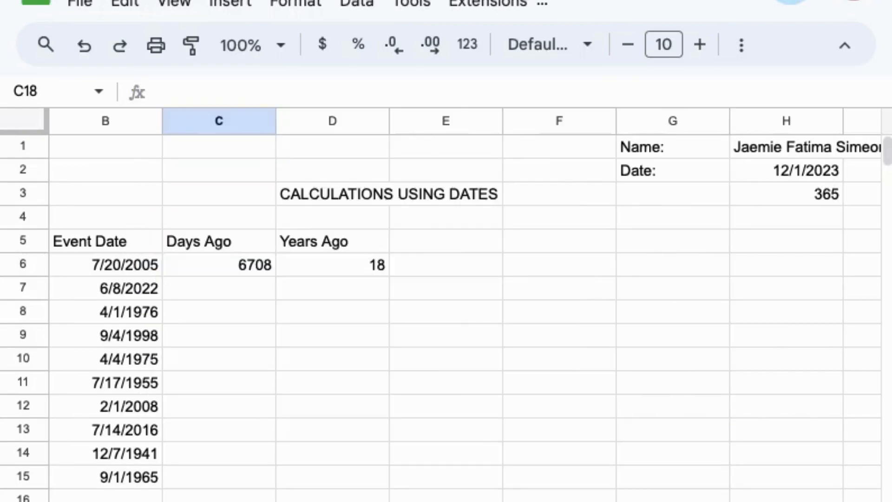
# Copy the C6 and D6 formulas down to row 15 for all ten events
pyautogui.click(189, 261)
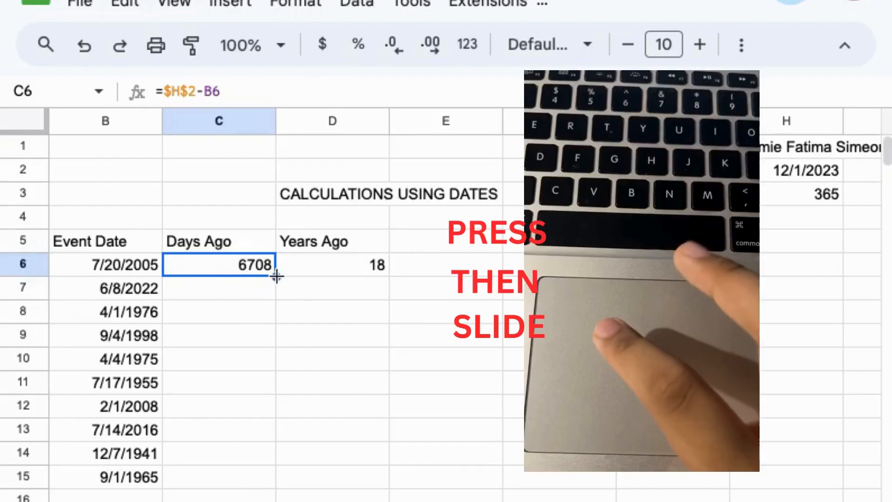
pyautogui.moveTo(276, 276); pyautogui.dragTo(261, 481)
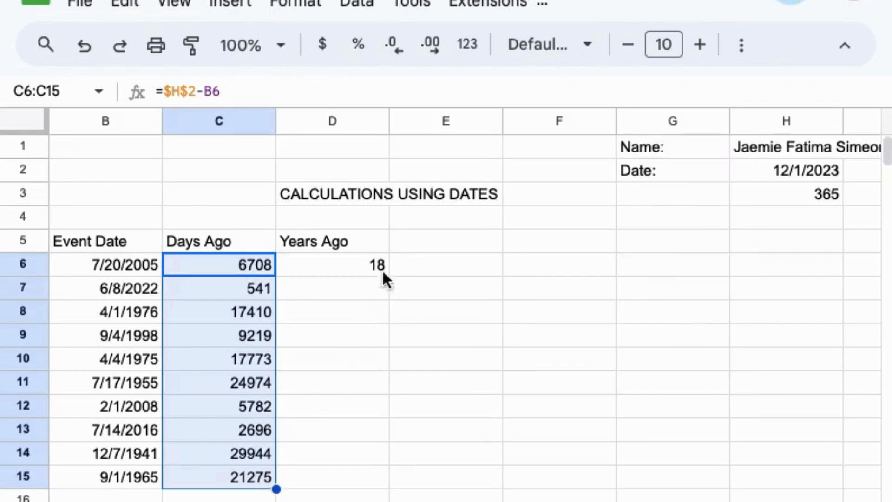
pyautogui.click(323, 265)
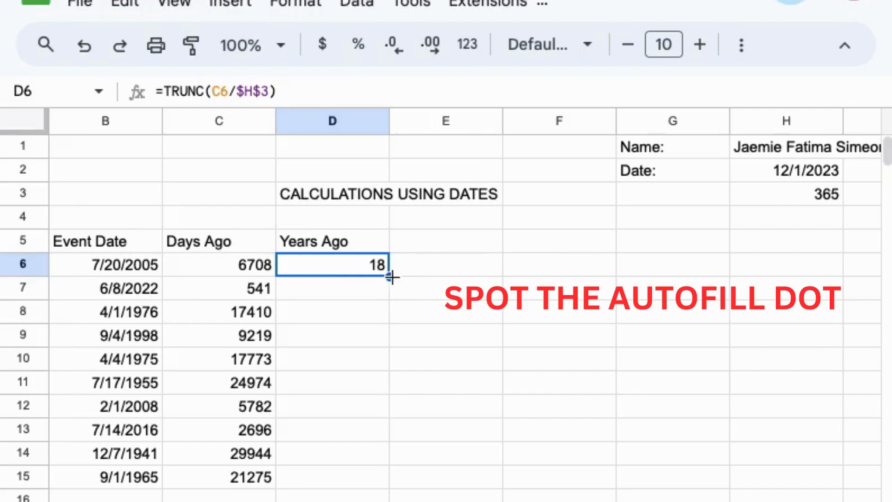
pyautogui.moveTo(392, 277); pyautogui.dragTo(375, 476)
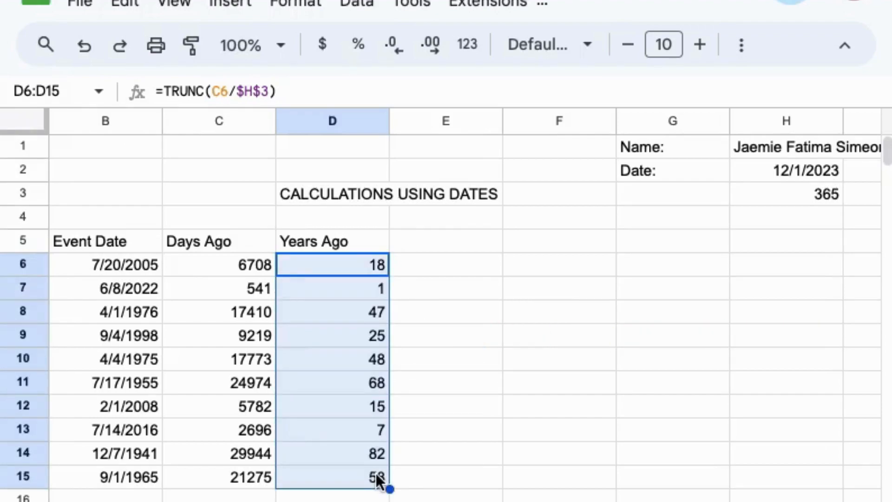
pyautogui.click(464, 477)
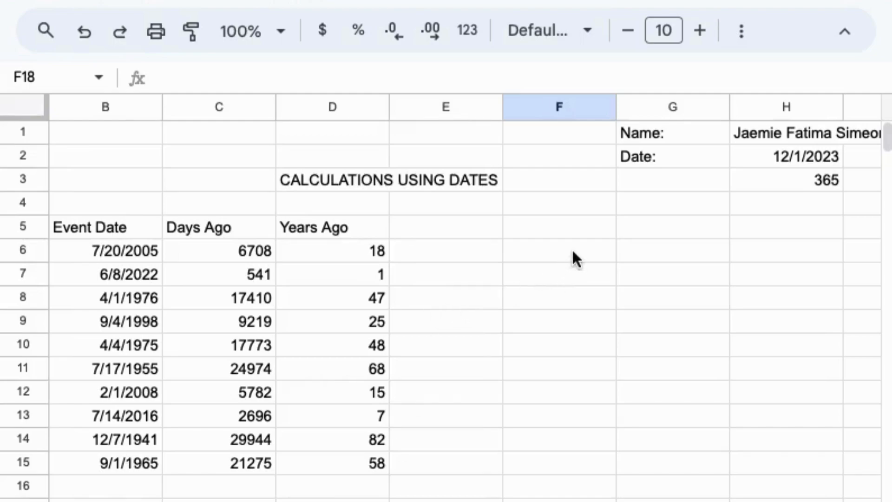
# Add the summary headings Oldest in F5 and Youngest in G5
pyautogui.click(590, 218)
pyautogui.write('Ol')
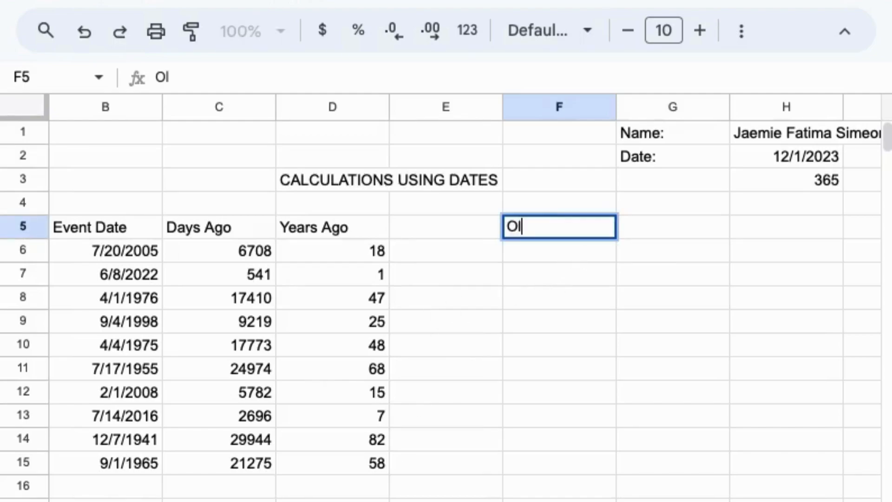
pyautogui.write('dest')
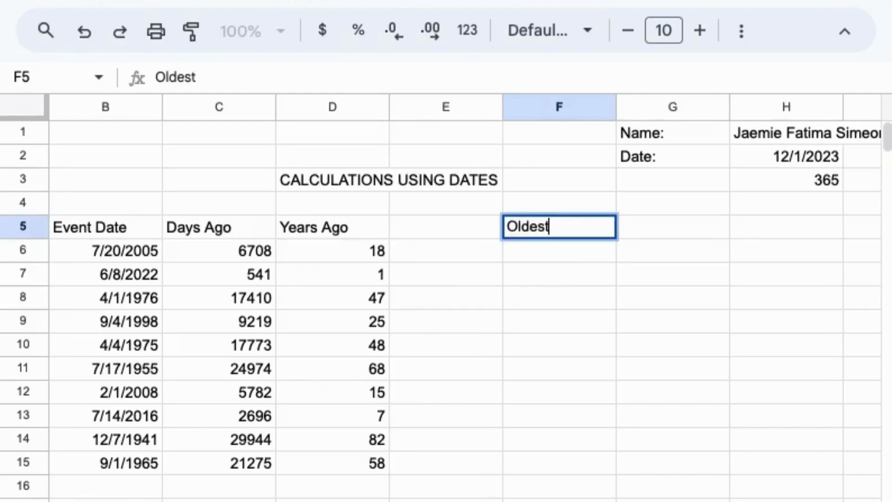
pyautogui.click(673, 224)
pyautogui.write('Youngest')
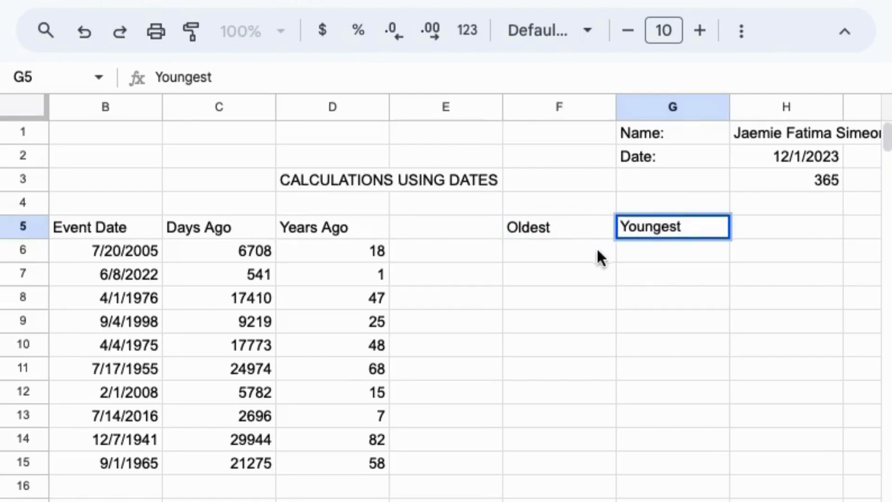
# Enter =MAX(C6:C15) in F6 to show the largest days-ago value, 29944
pyautogui.click(583, 256)
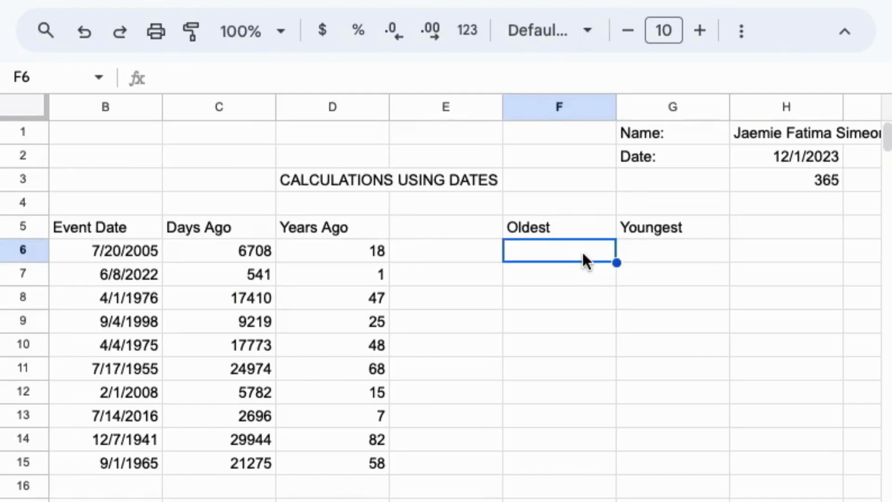
pyautogui.write('=')
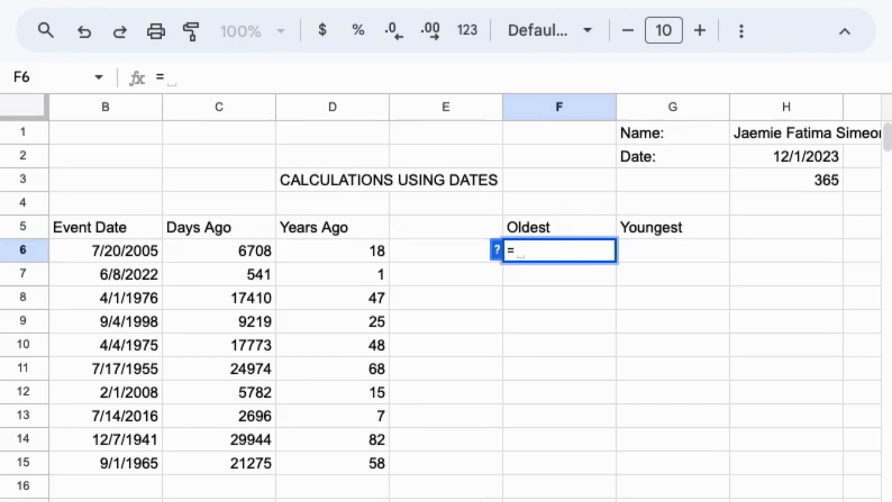
pyautogui.write('MAX')
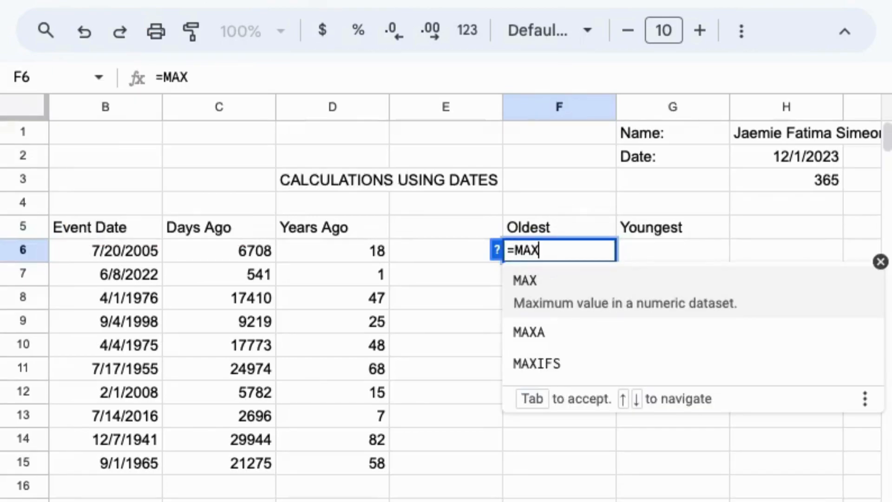
pyautogui.write('(')
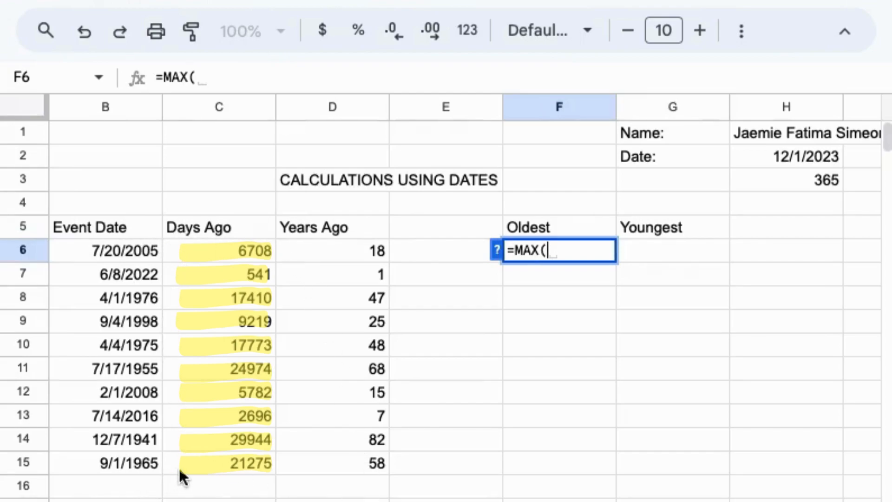
pyautogui.click(175, 242)
pyautogui.moveTo(174, 239); pyautogui.dragTo(233, 458)
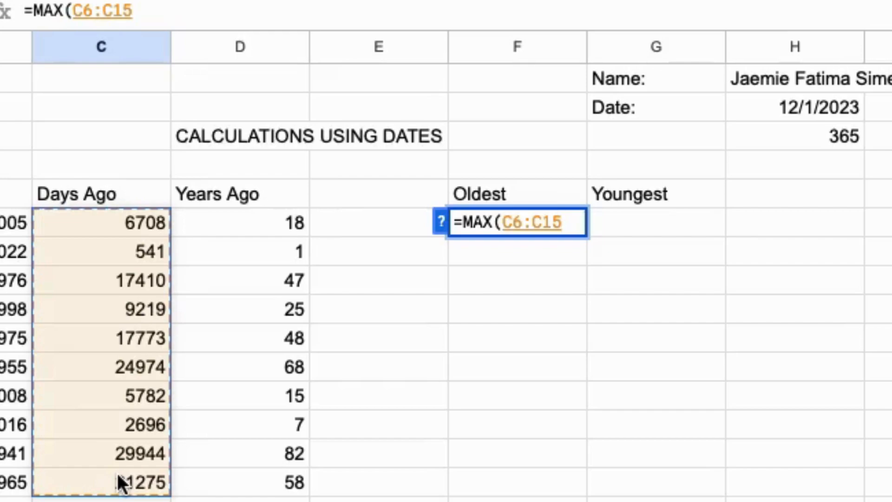
pyautogui.write(')')
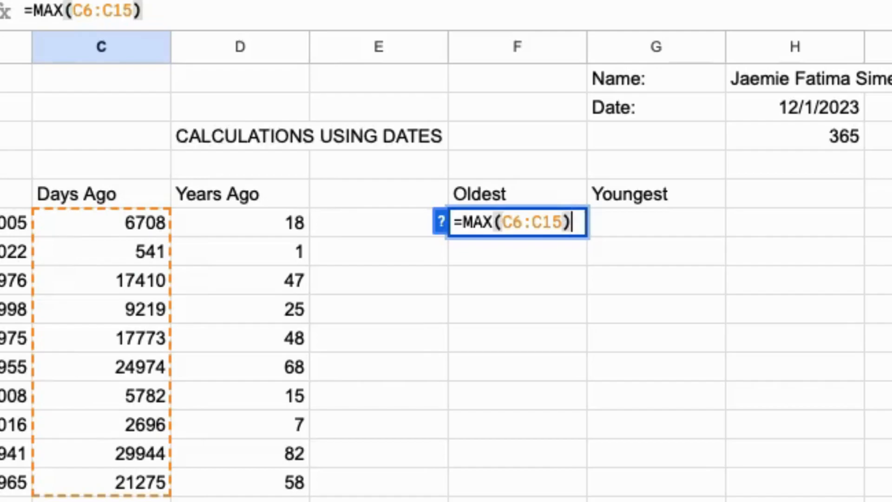
pyautogui.press('Return')
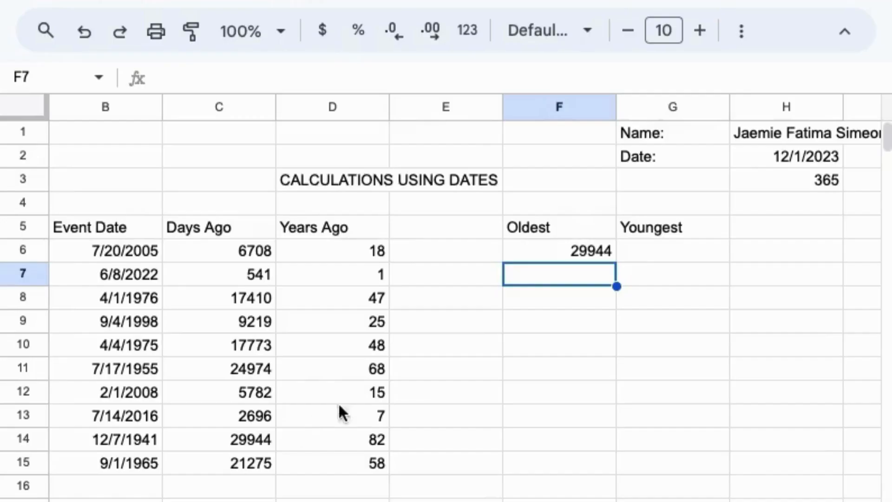
# Enter =MIN(C6:C15) in G6 to show the smallest days-ago value, 541
pyautogui.click(665, 251)
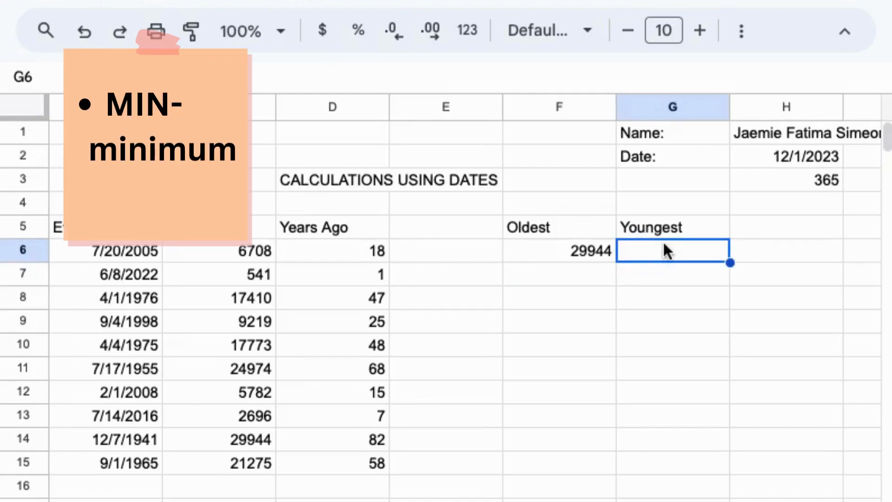
pyautogui.write('=')
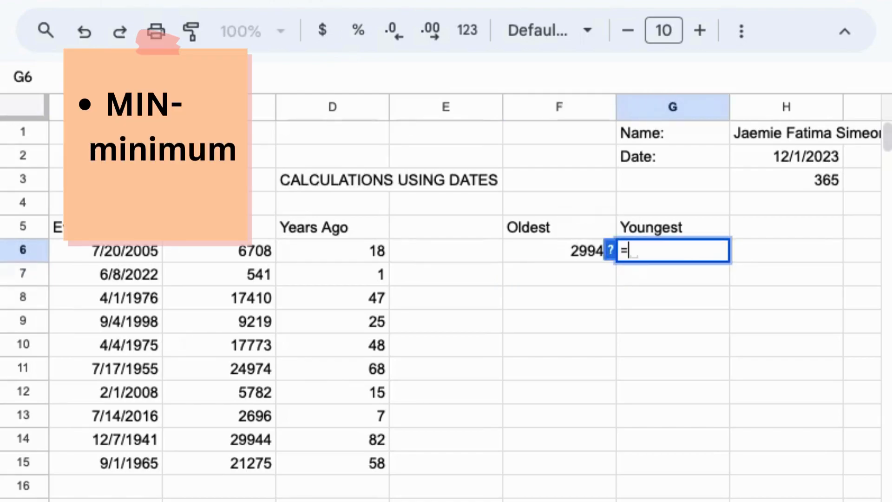
pyautogui.write('MIN')
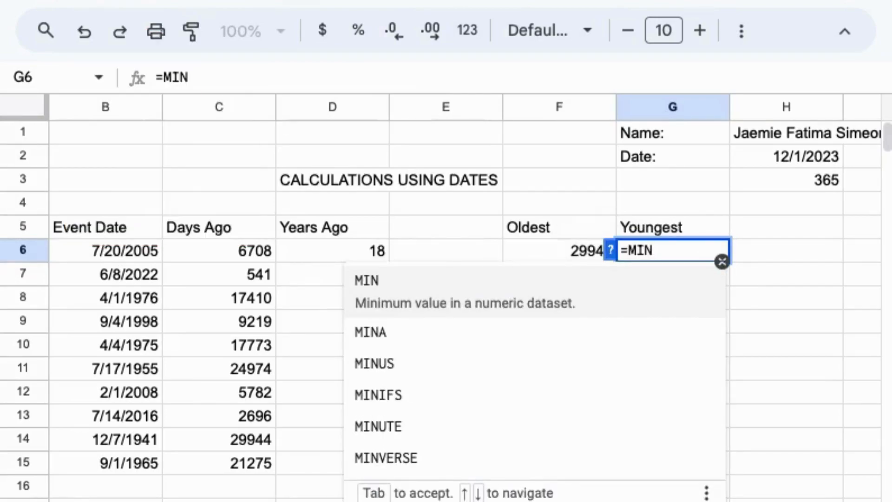
pyautogui.write('(')
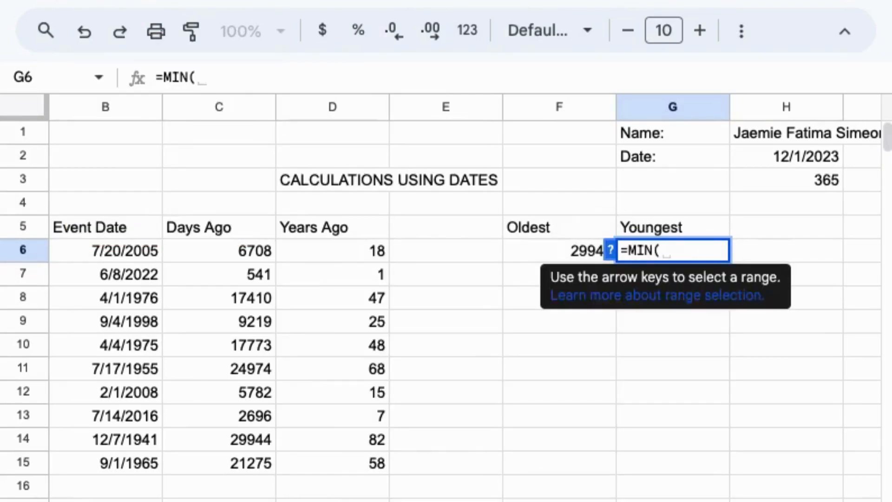
pyautogui.click(182, 244)
pyautogui.moveTo(182, 244); pyautogui.dragTo(227, 457)
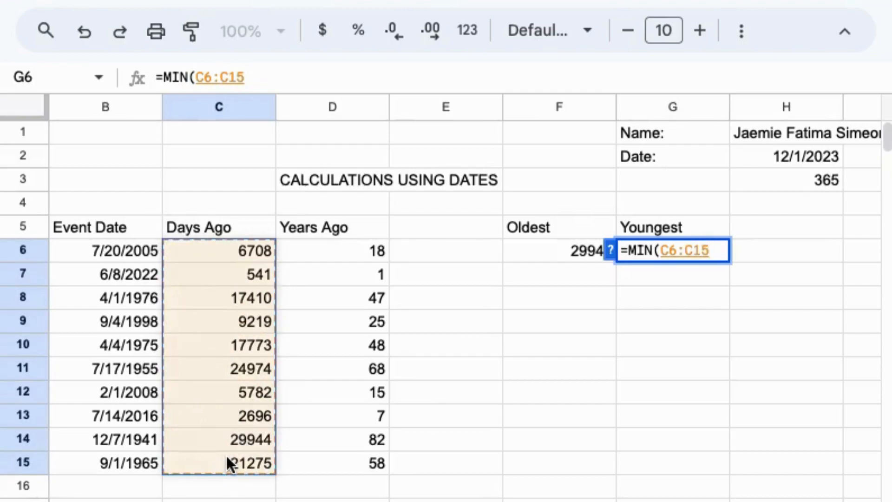
pyautogui.write(')')
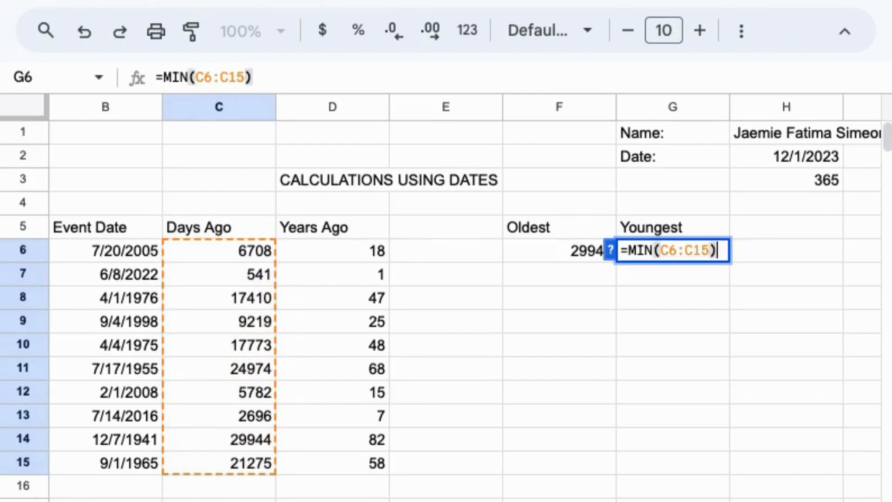
pyautogui.press('Return')
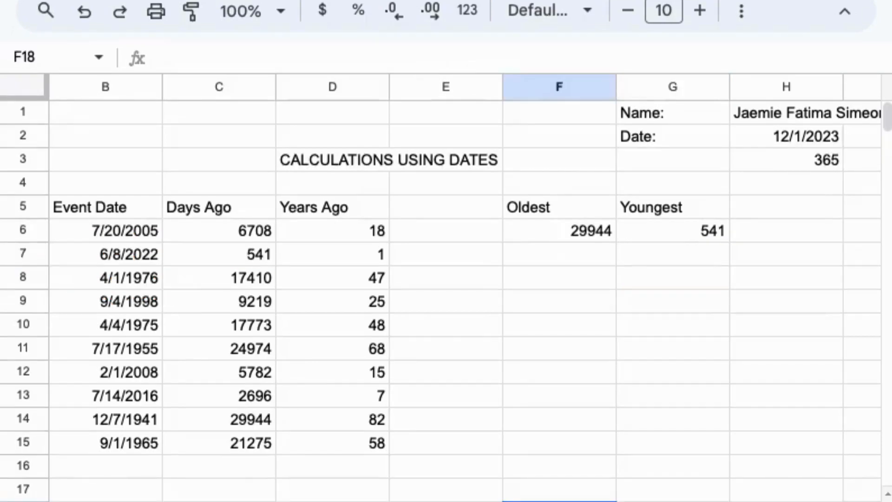
# Enter =TRUNC(F6/H3) in F7 to express the oldest as 82 years
pyautogui.click(551, 255)
pyautogui.write('=')
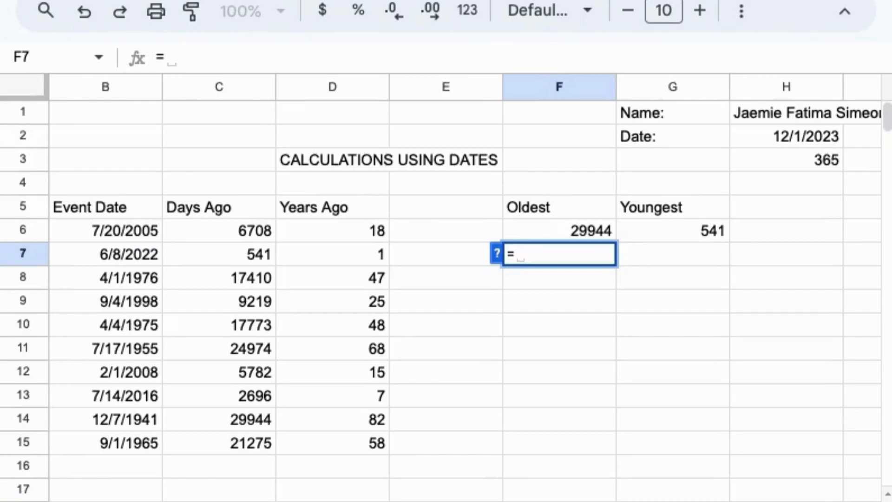
pyautogui.write('TRUNC')
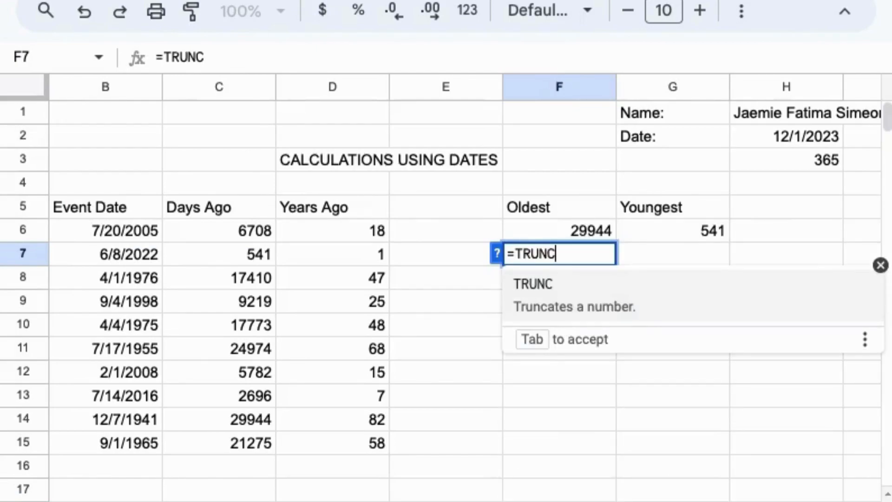
pyautogui.write('(')
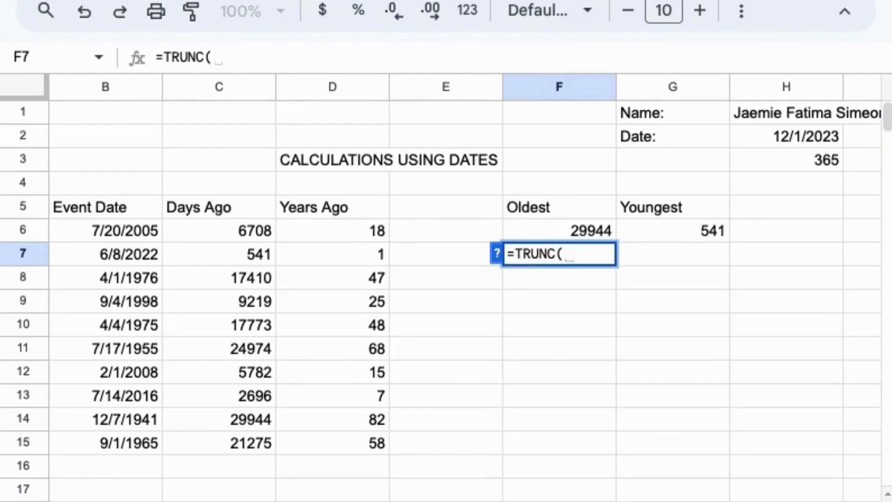
pyautogui.click(594, 228)
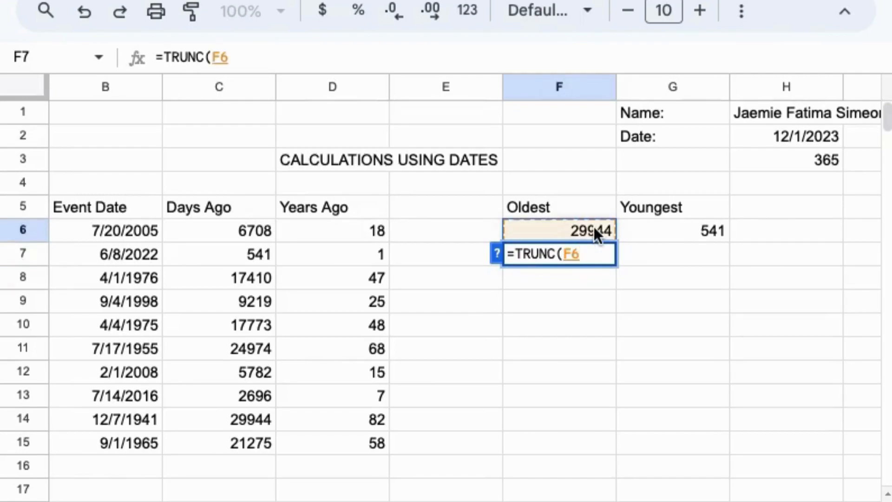
pyautogui.write('/')
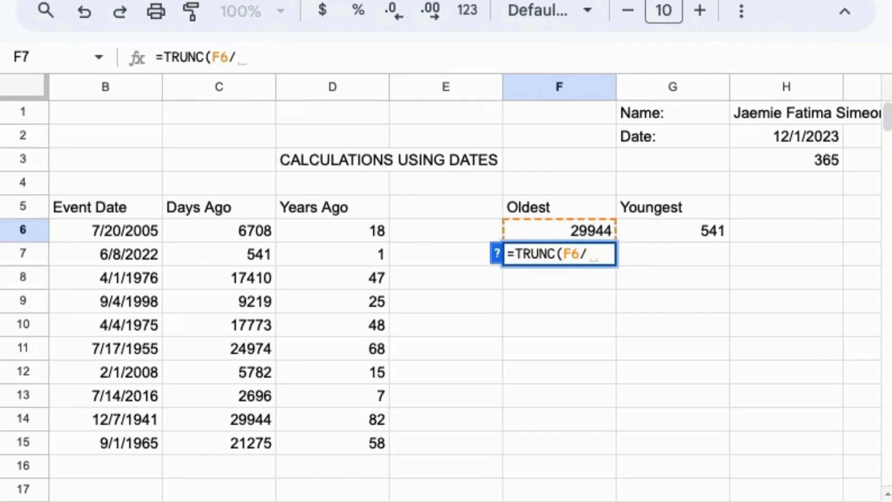
pyautogui.click(800, 160)
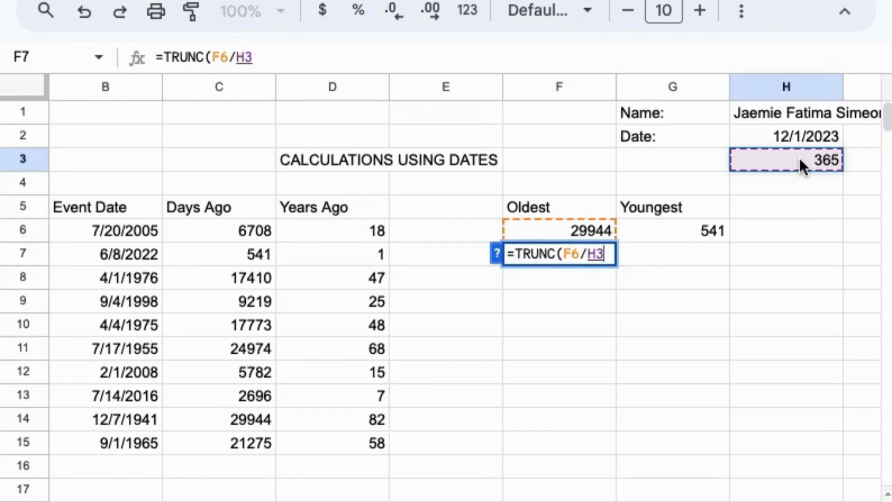
pyautogui.write(')')
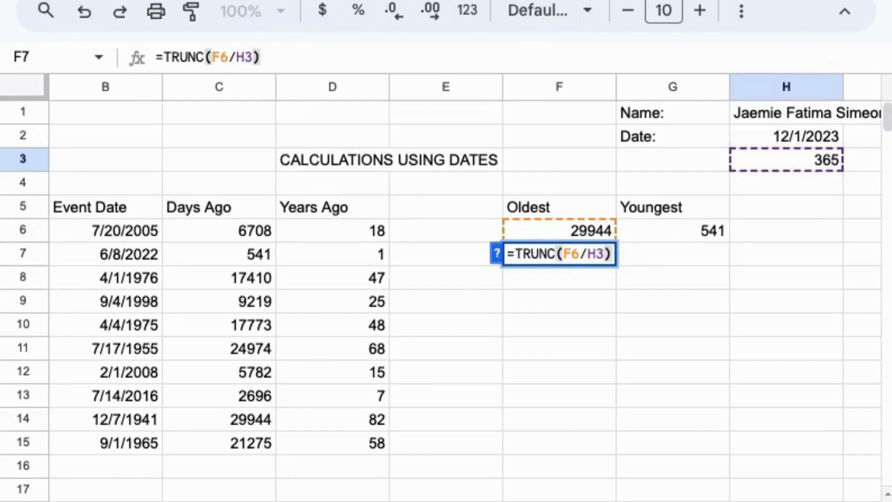
pyautogui.press('Return')
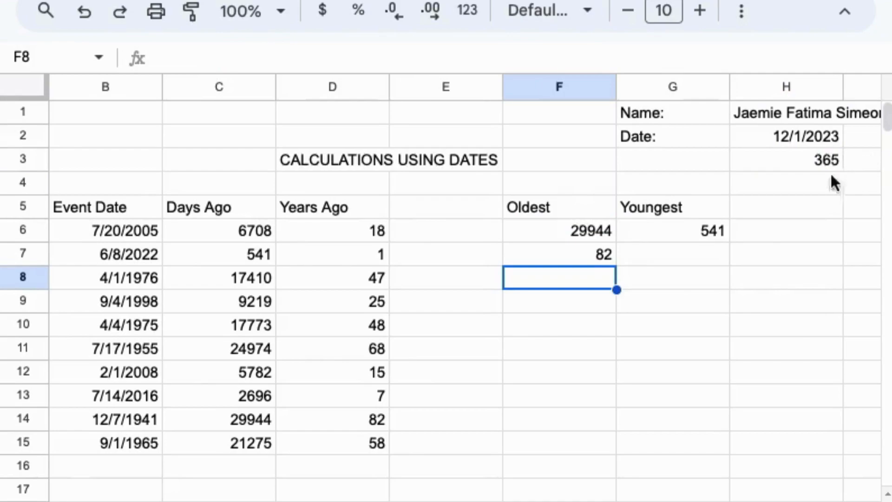
# Enter =TRUNC(G6/H3) in G7, fixing a #NAME? error, to show 1 year
pyautogui.click(685, 254)
pyautogui.write('=')
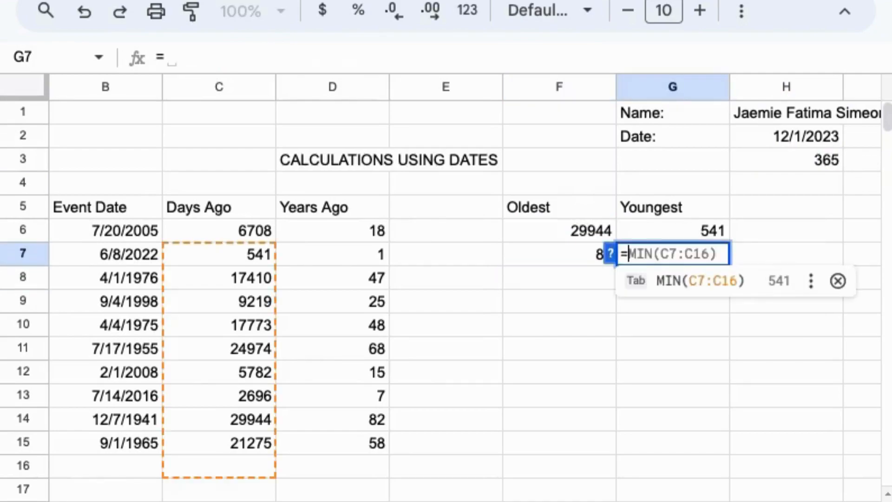
pyautogui.write('TRUNC')
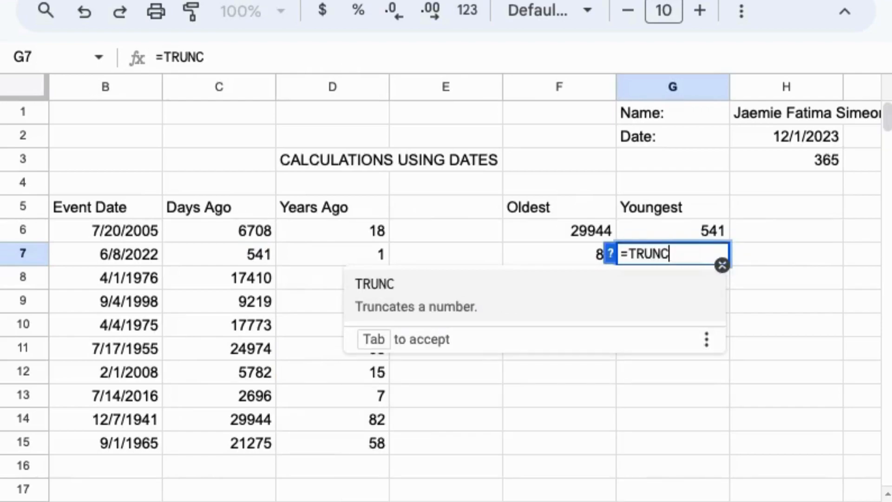
pyautogui.click(696, 221)
pyautogui.doubleClick(685, 252)
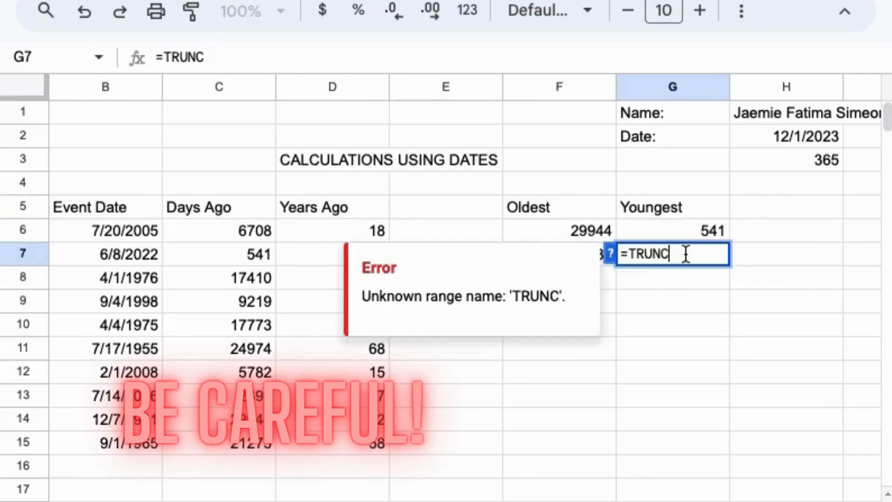
pyautogui.write('(')
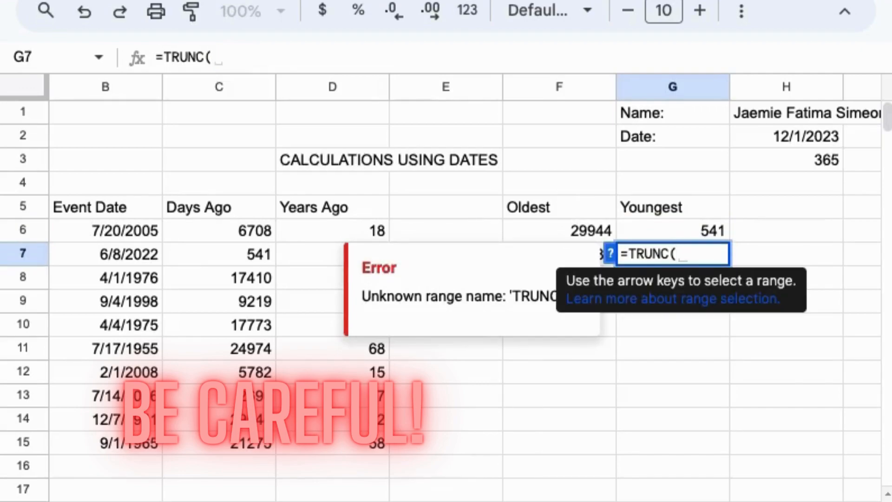
pyautogui.click(708, 230)
pyautogui.write('/')
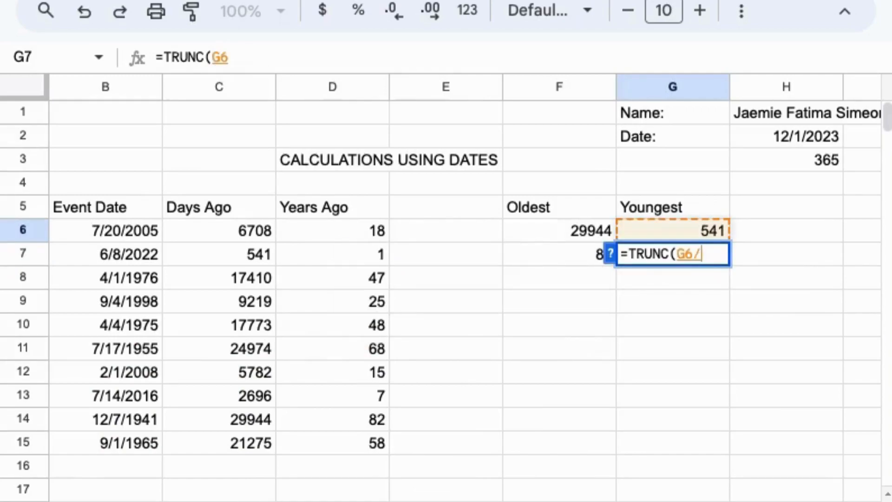
pyautogui.click(817, 156)
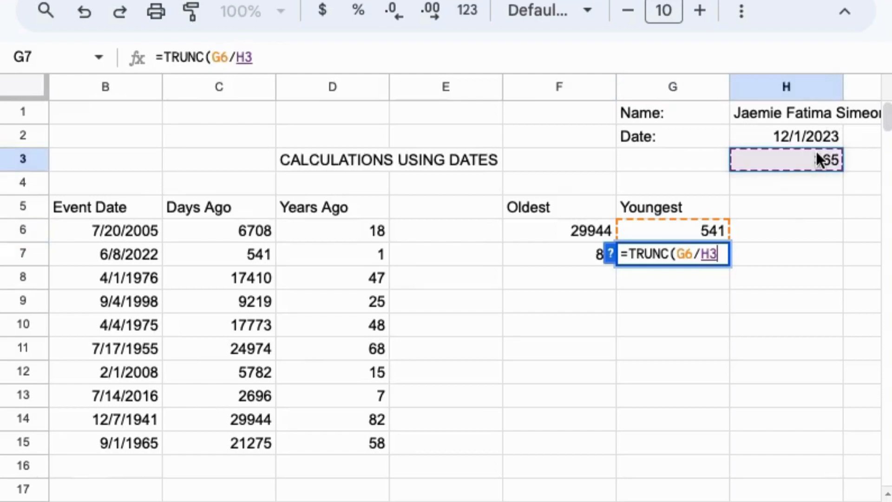
pyautogui.write(')')
pyautogui.press('Return')
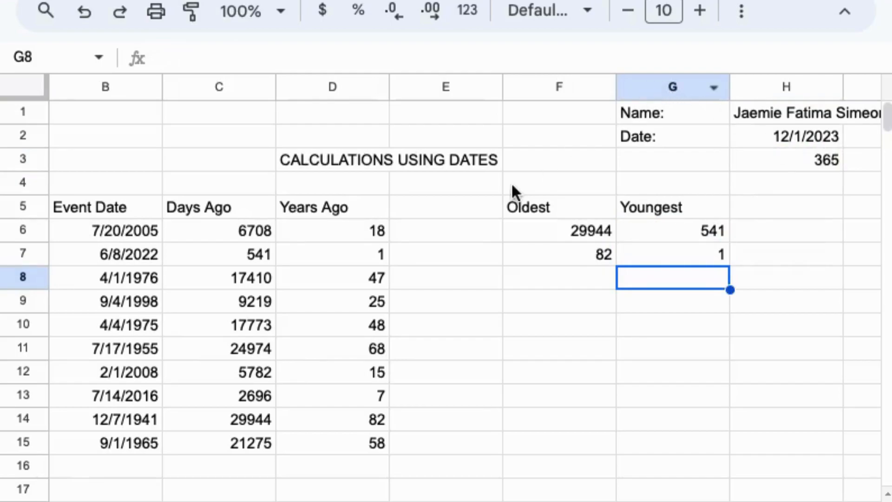
# Fill the Oldest and Youngest header cells F5:G5 light pink
pyautogui.moveTo(510, 201); pyautogui.dragTo(682, 207)
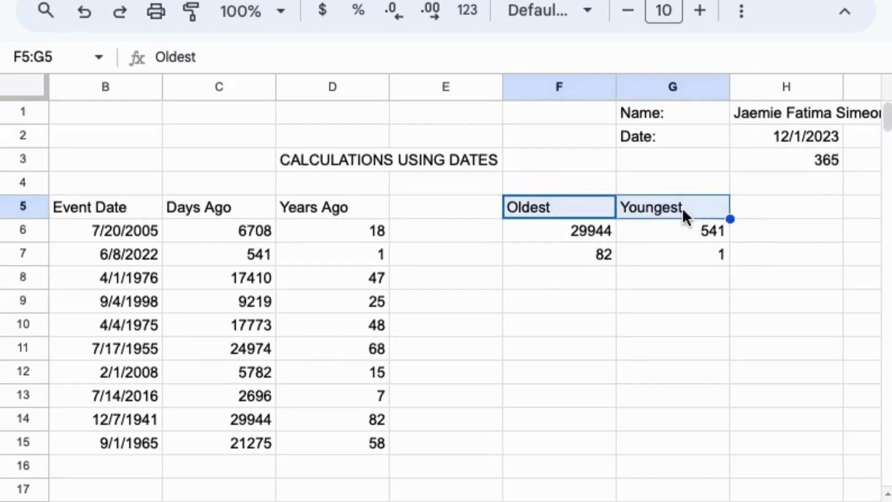
pyautogui.click(741, 11)
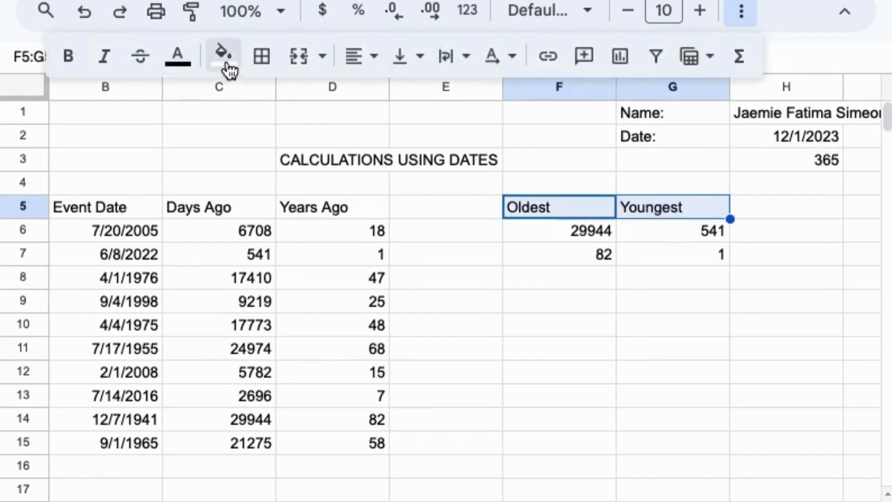
pyautogui.click(225, 56)
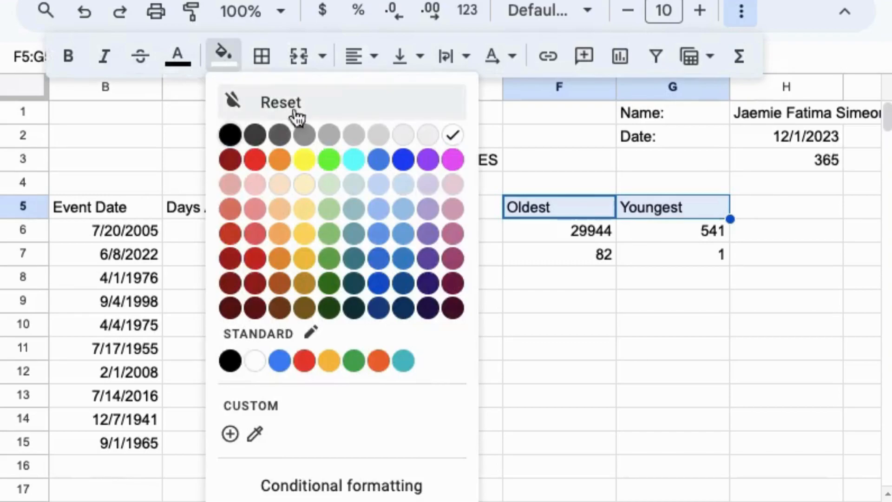
pyautogui.click(453, 182)
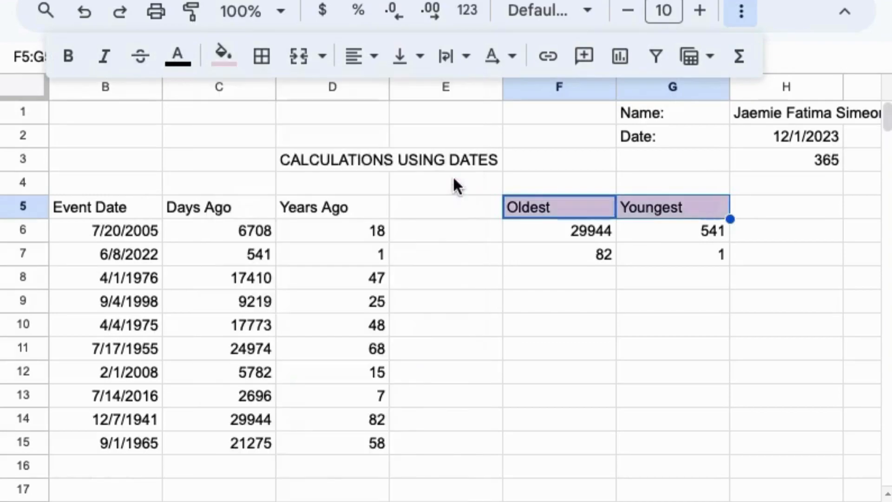
# Fill the day-count row F6:G6 light purple
pyautogui.click(535, 232)
pyautogui.moveTo(535, 227); pyautogui.dragTo(627, 231)
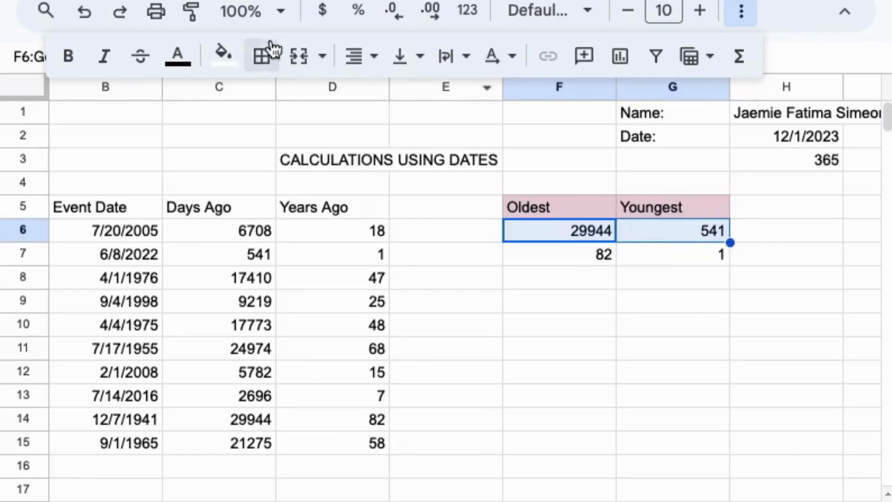
pyautogui.click(223, 70)
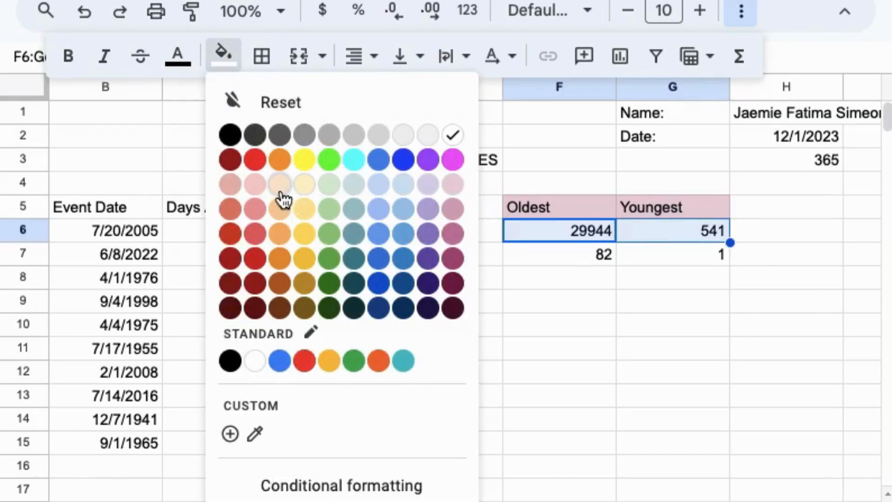
pyautogui.click(428, 185)
# Fill the year-count row F7:G7 blue
pyautogui.moveTo(517, 250); pyautogui.dragTo(655, 256)
pyautogui.click(223, 55)
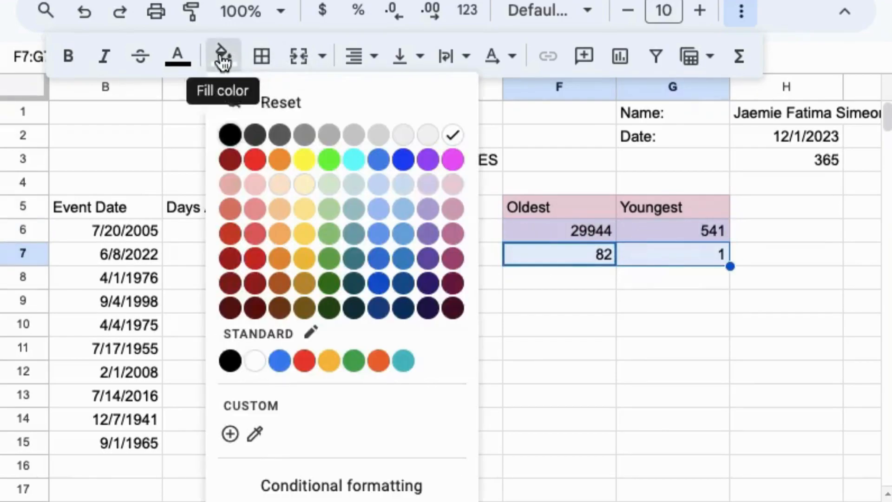
pyautogui.click(400, 235)
pyautogui.click(506, 334)
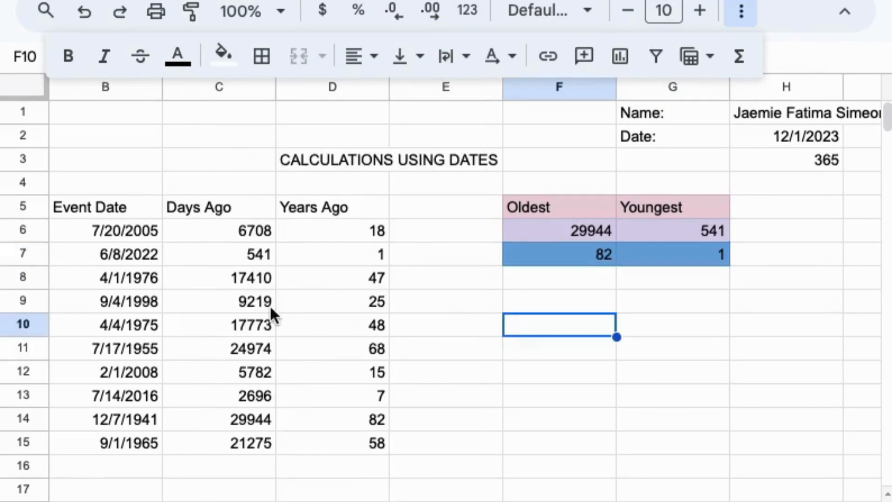
pyautogui.hscroll(-2, 271, 309)
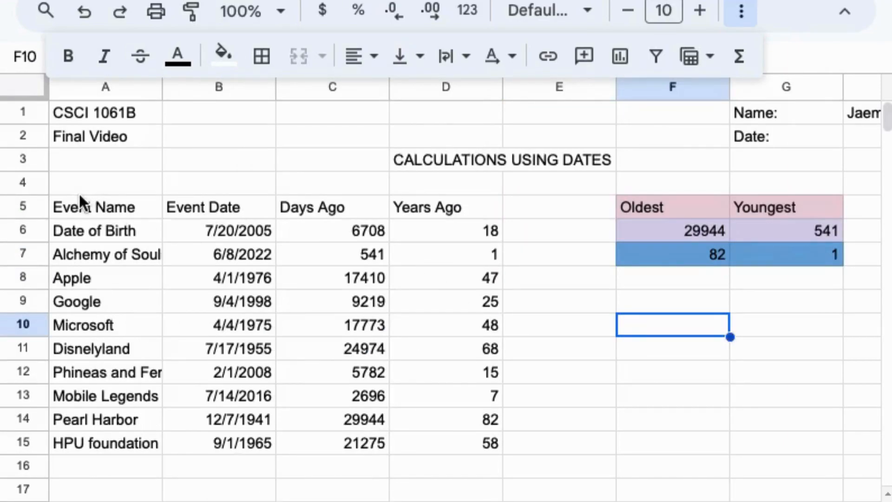
# Fill Event Name (A5:A15) light yellow and Event Date (B5:B15) light red
pyautogui.moveTo(71, 204); pyautogui.dragTo(139, 441)
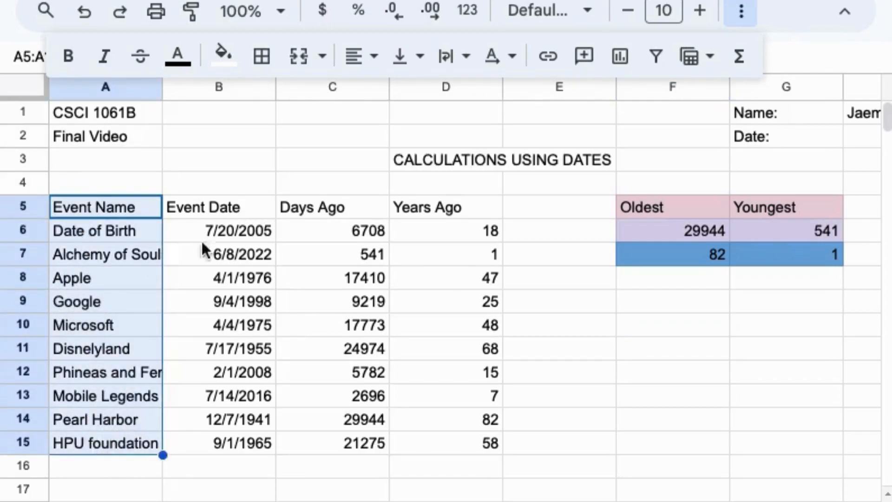
pyautogui.click(231, 54)
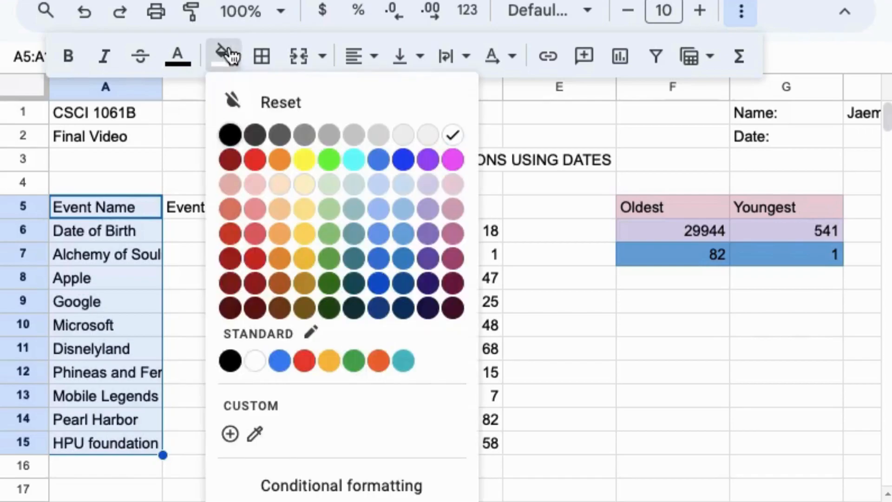
pyautogui.click(308, 189)
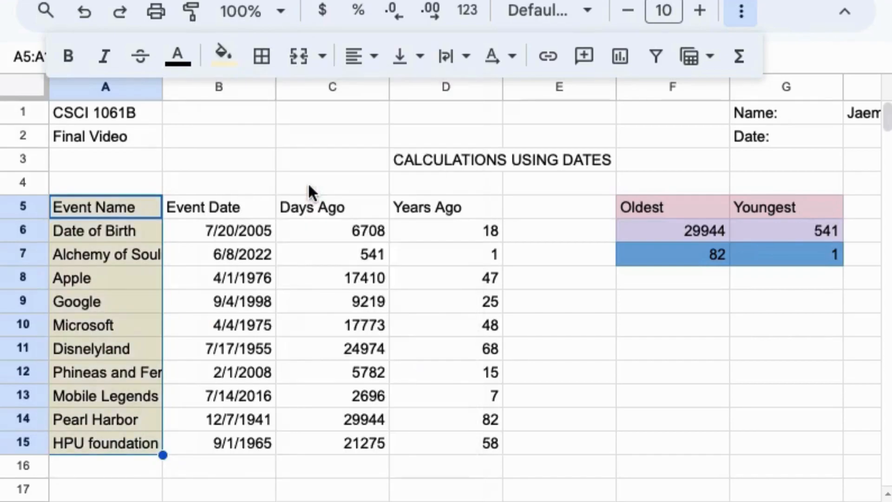
pyautogui.moveTo(171, 211); pyautogui.dragTo(229, 443)
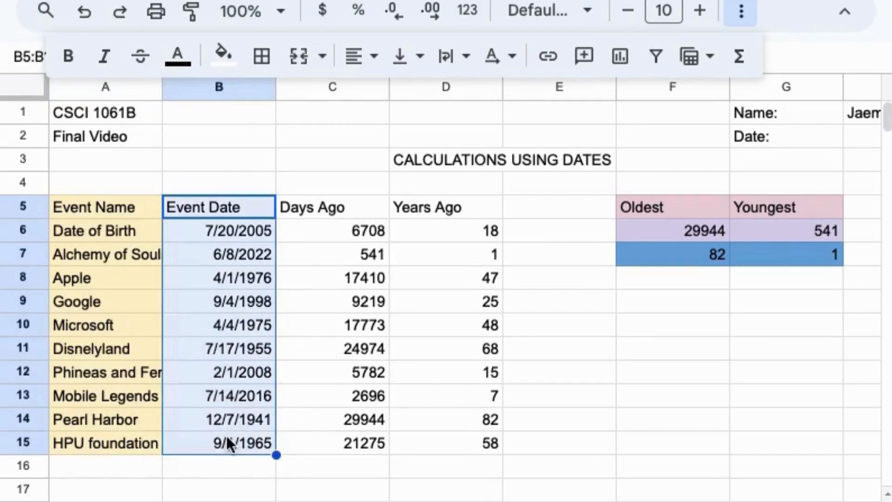
pyautogui.click(226, 60)
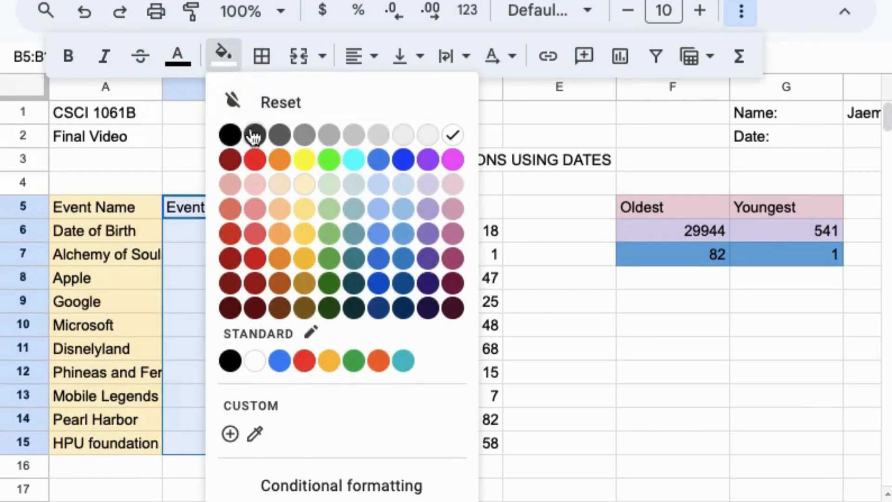
pyautogui.click(230, 185)
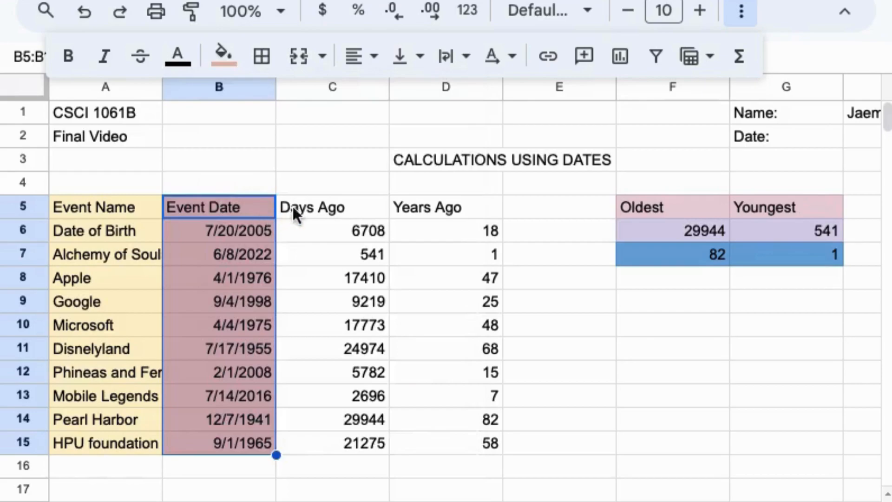
# Fill Days Ago (C5:C15) light grey and Years Ago (D5:D15) light green
pyautogui.click(309, 209)
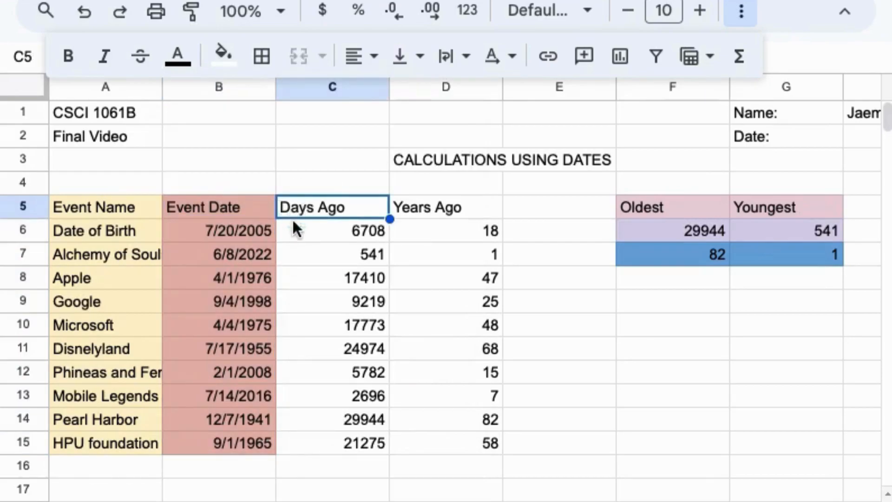
pyautogui.moveTo(366, 207); pyautogui.dragTo(378, 455)
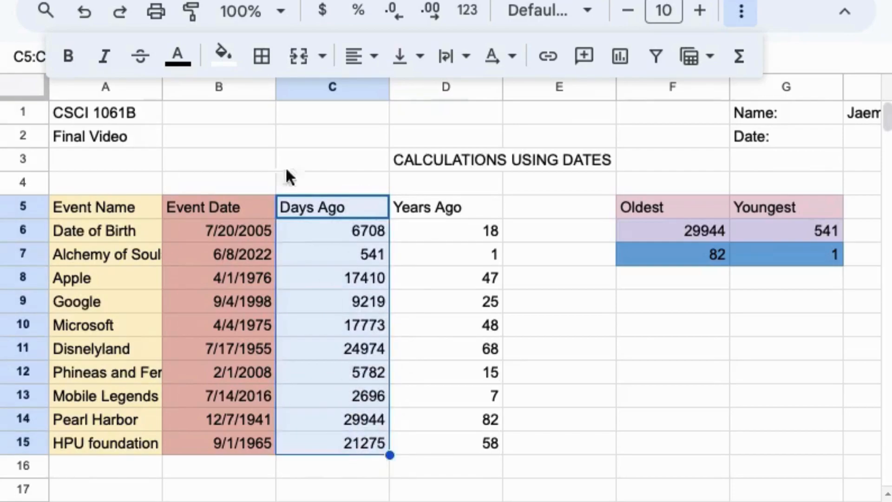
pyautogui.click(225, 56)
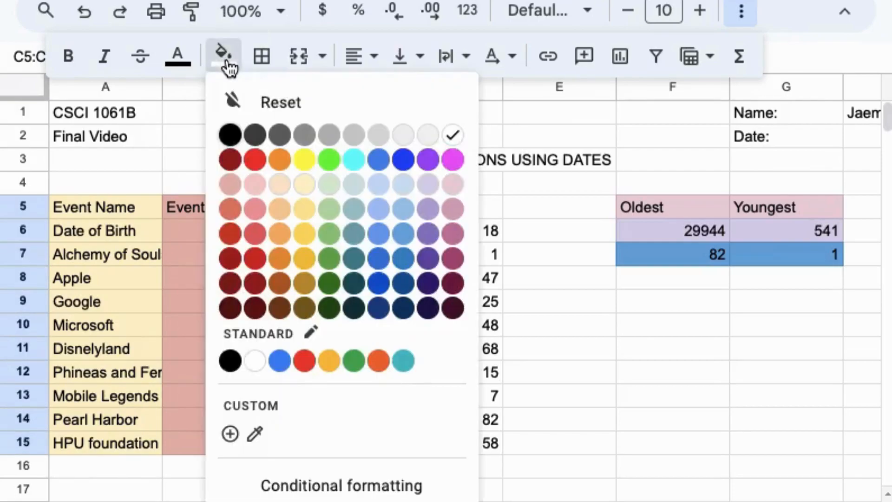
pyautogui.click(409, 137)
pyautogui.click(431, 204)
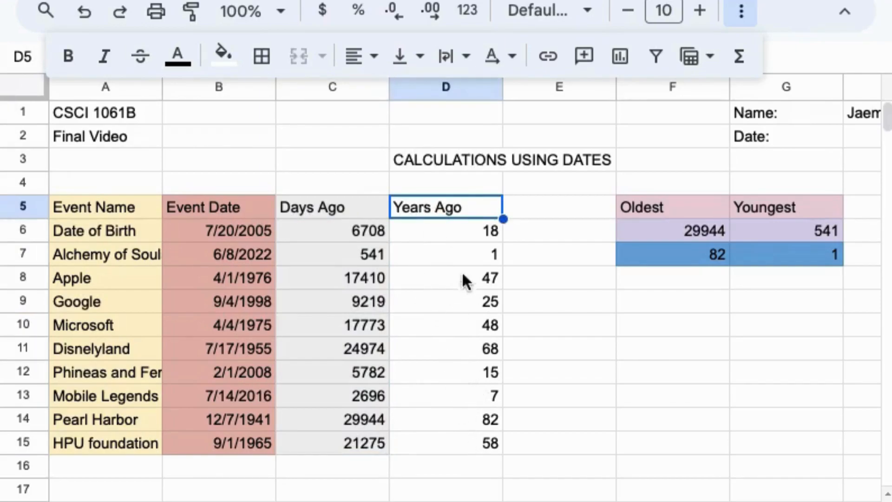
pyautogui.moveTo(478, 207)
pyautogui.mouseDown()
pyautogui.moveTo(480, 369)
pyautogui.moveTo(501, 416)
pyautogui.moveTo(498, 445)
pyautogui.mouseUp()
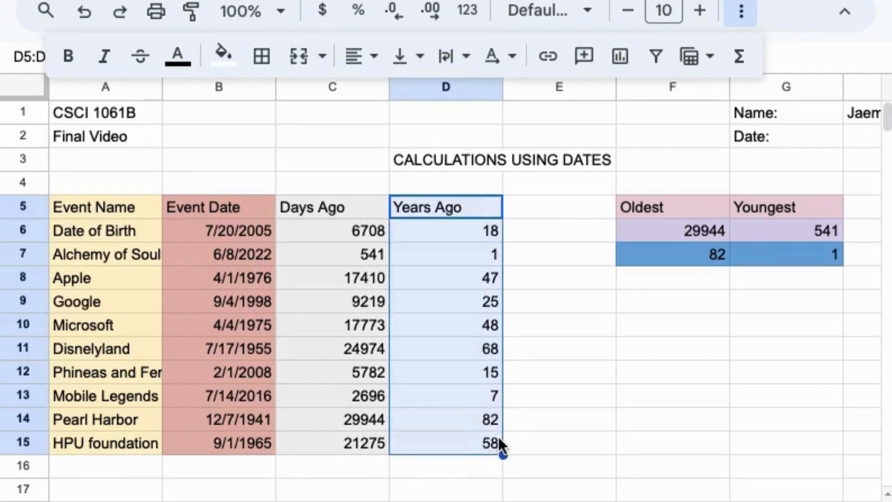
pyautogui.click(224, 56)
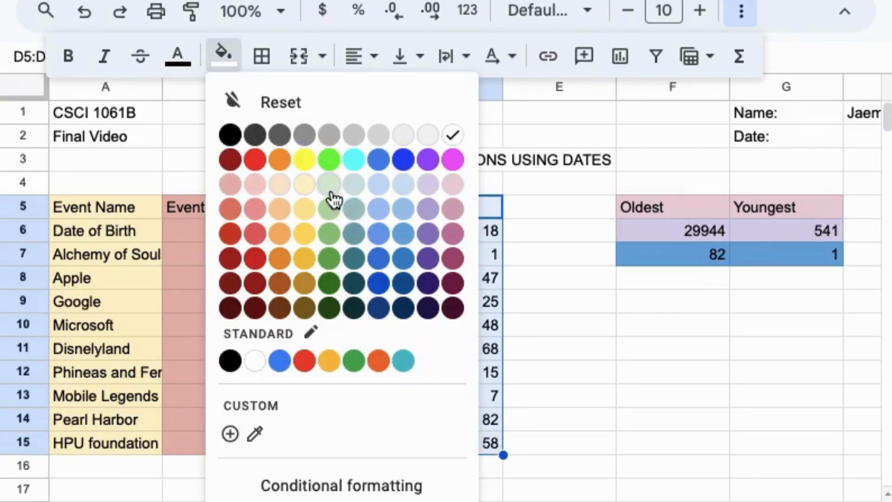
pyautogui.click(329, 188)
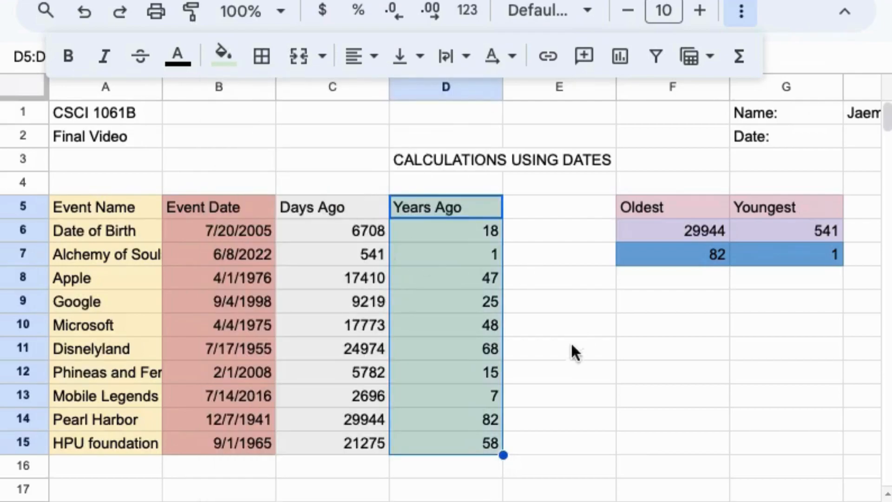
pyautogui.click(563, 410)
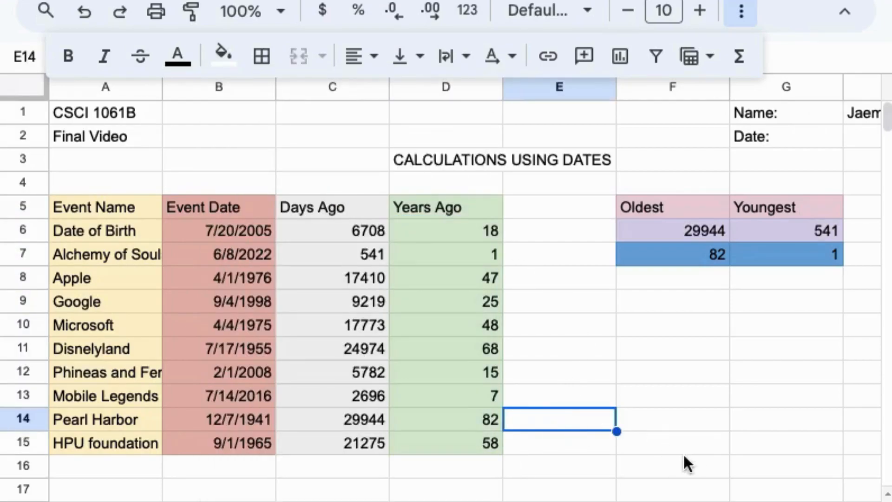
# Drag column A's right border wider until names like 'Phineas and Ferb' show in full
pyautogui.click(650, 496)
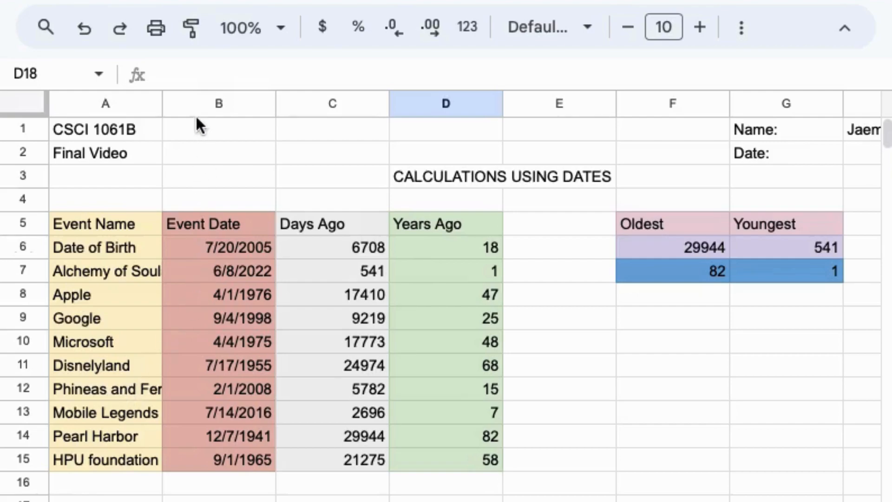
pyautogui.moveTo(162, 107); pyautogui.dragTo(170, 106)
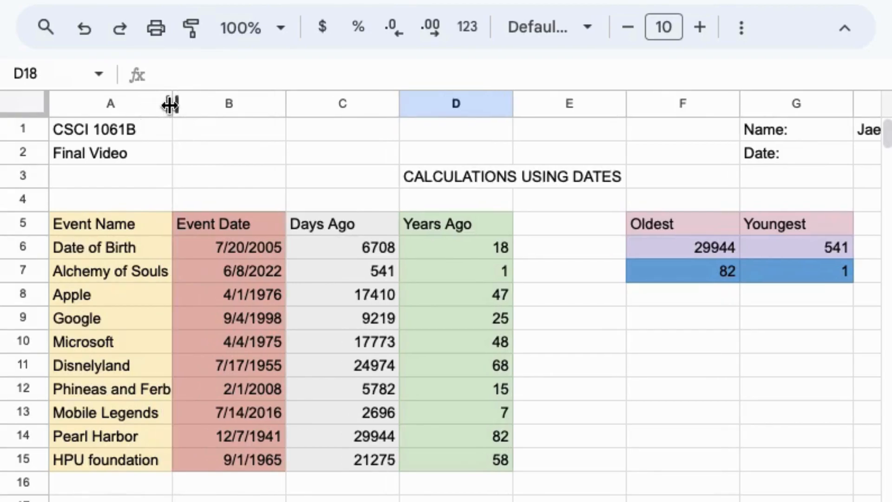
pyautogui.moveTo(170, 104); pyautogui.dragTo(175, 106)
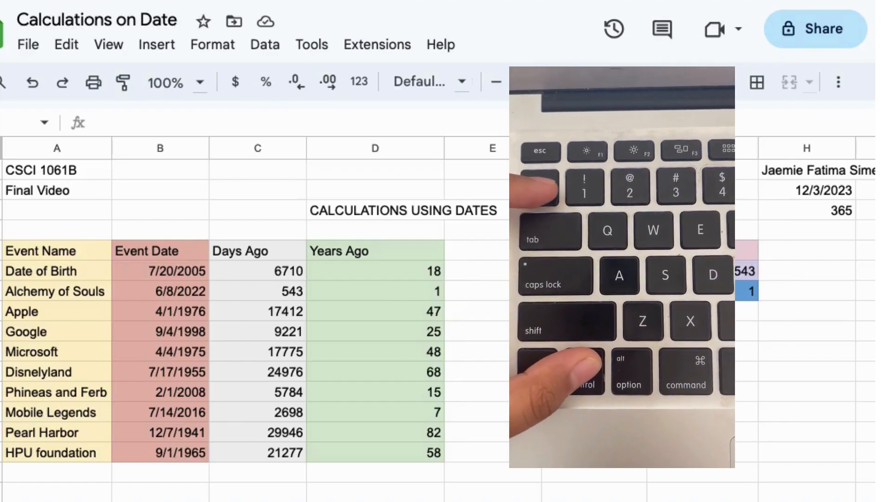
# Turn Show formulas on with Ctrl+`, then off again to show calculated values
pyautogui.hotkey('ctrl', '`')
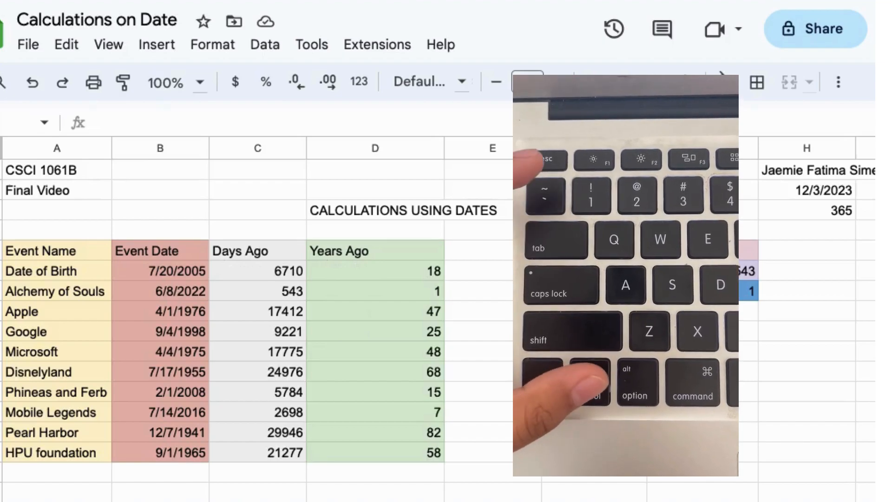
pyautogui.hotkey('ctrl', '`')
pyautogui.hotkey('ctrl', '`')
pyautogui.hotkey('ctrl', '`')
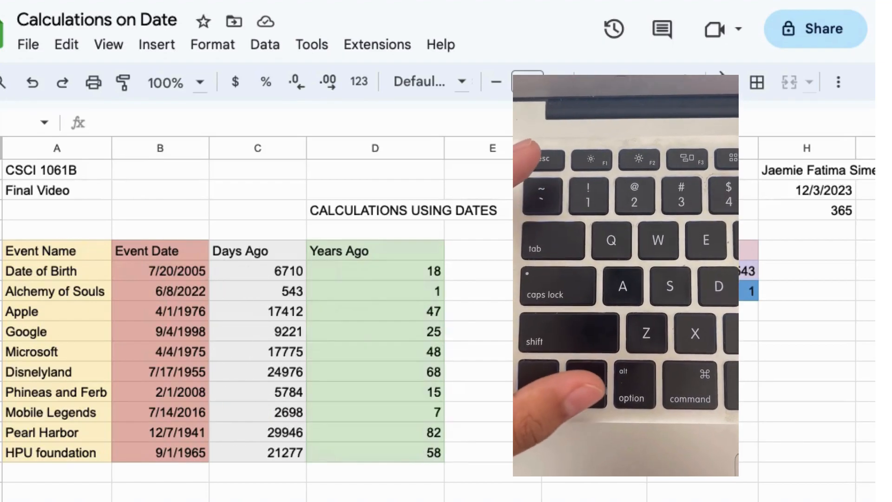